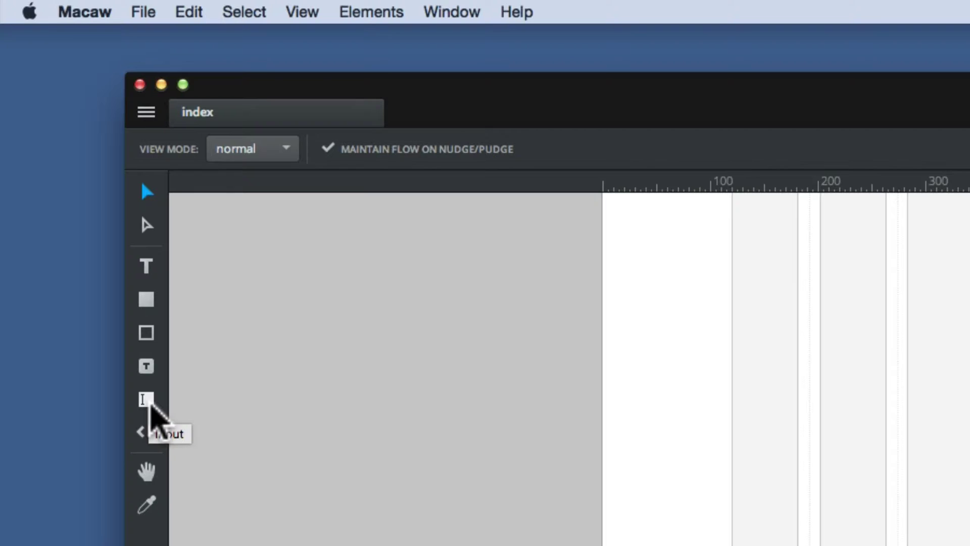
- Set the Input tool to draw Text Inputs, then pan the page slightly right with the Hand tool
left_click(147, 400)
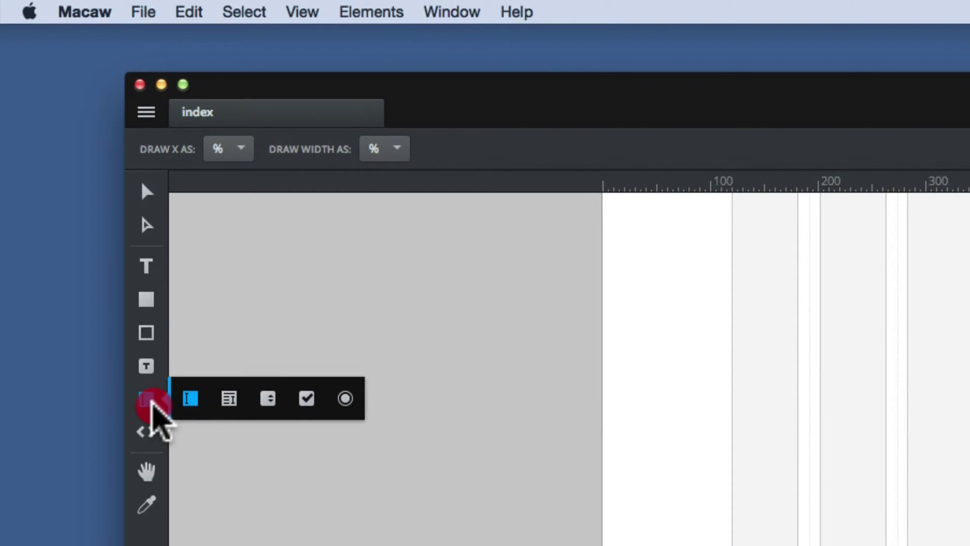
left_click(194, 400)
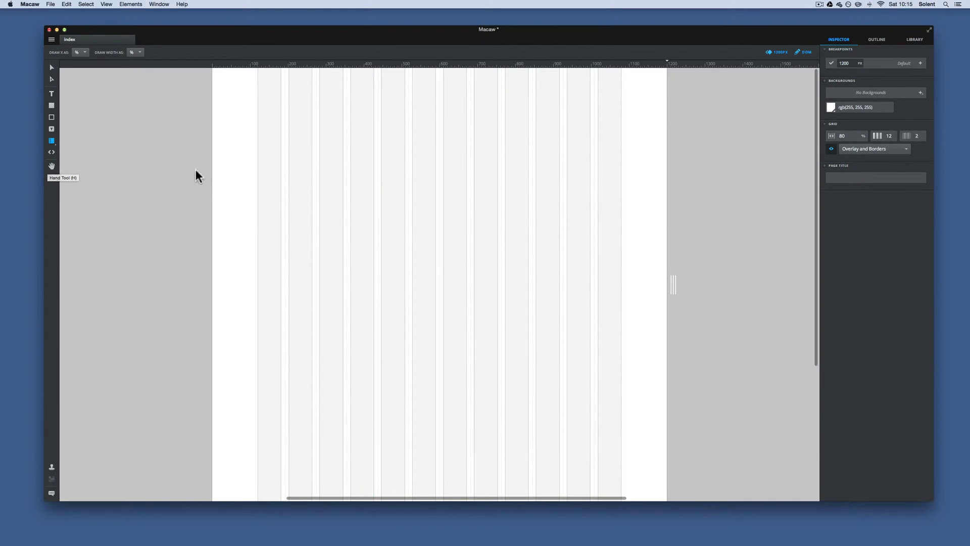
key("h")
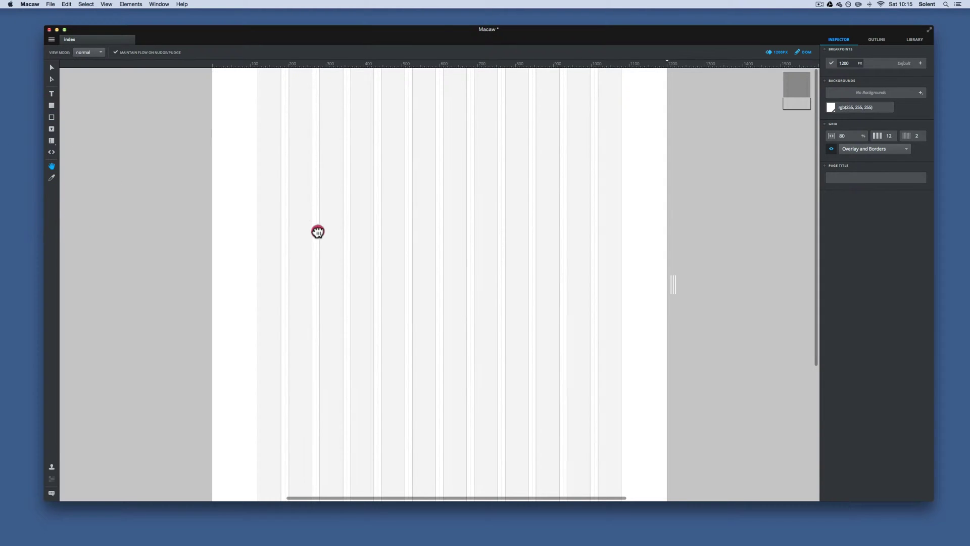
left_click_drag(318, 230, 321, 252)
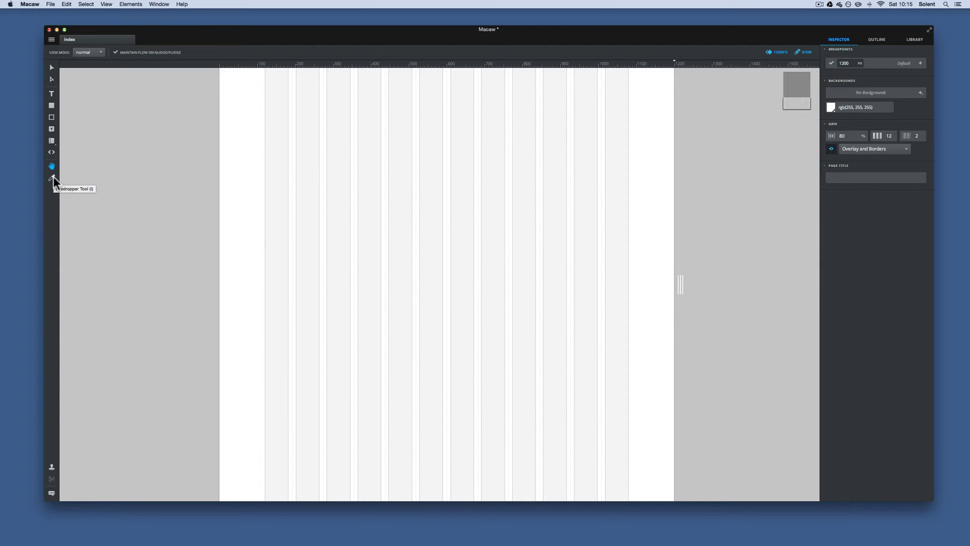
left_click(51, 39)
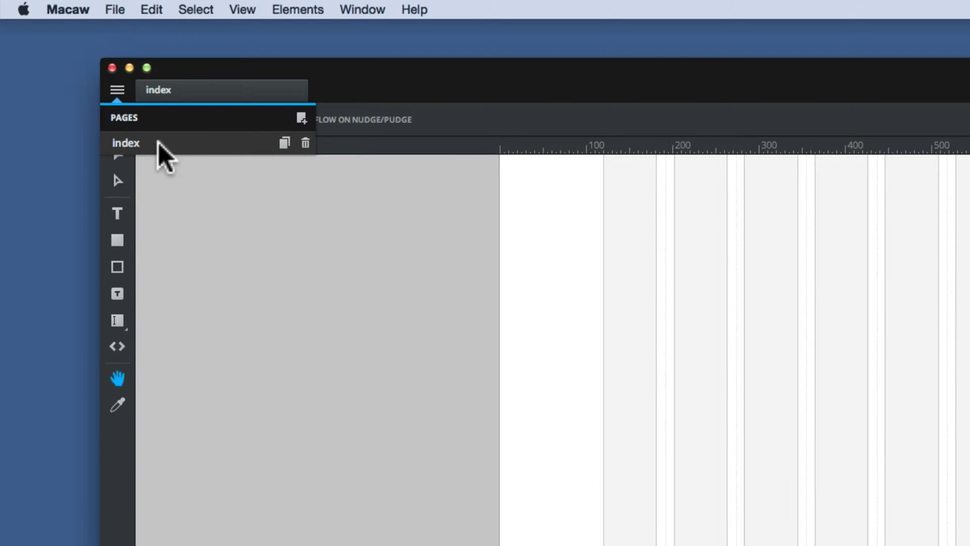
mouse_move(300, 139)
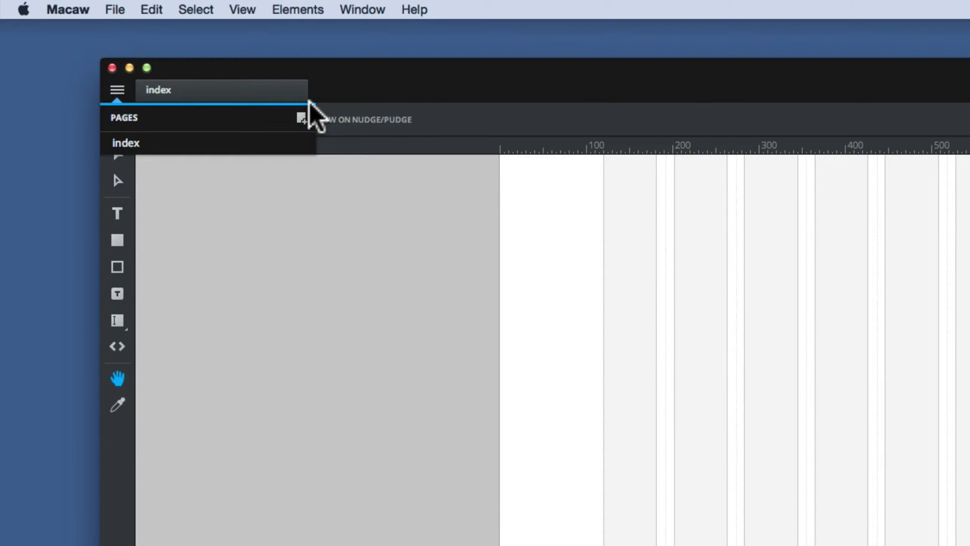
left_click(357, 95)
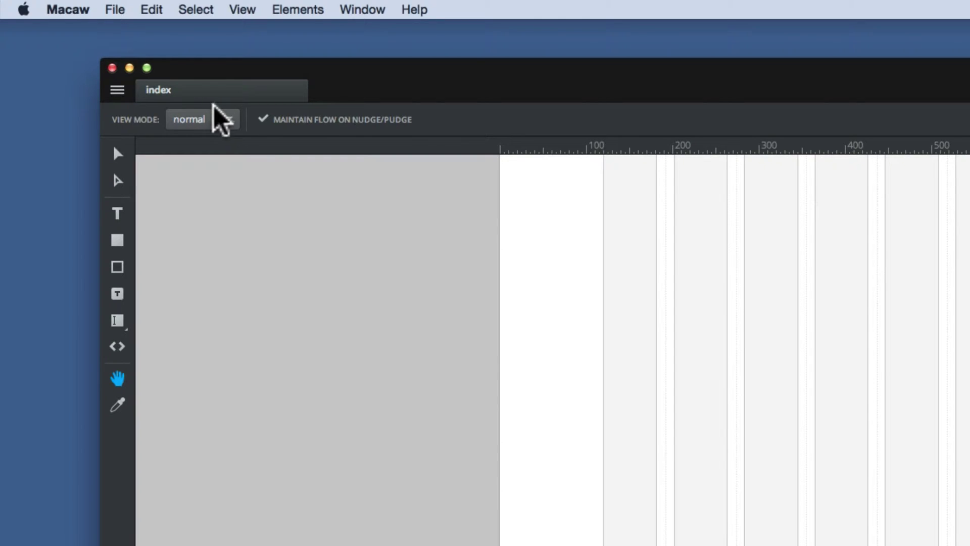
left_click(231, 121)
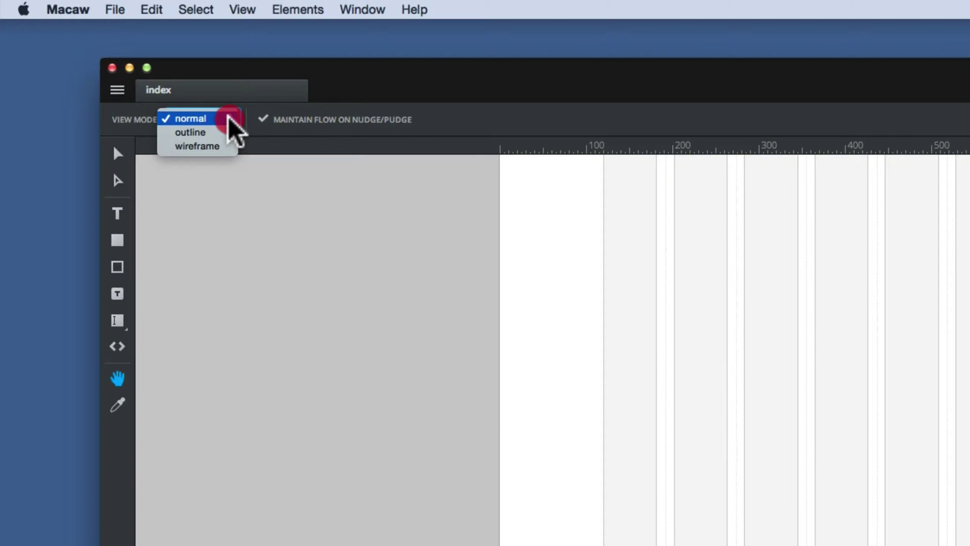
left_click_drag(228, 116, 218, 141)
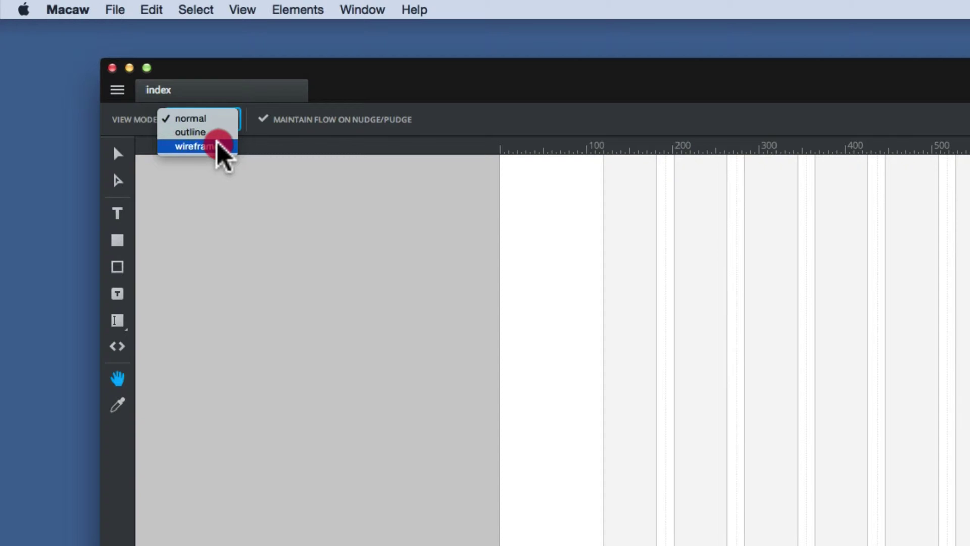
left_click_drag(218, 142, 217, 133)
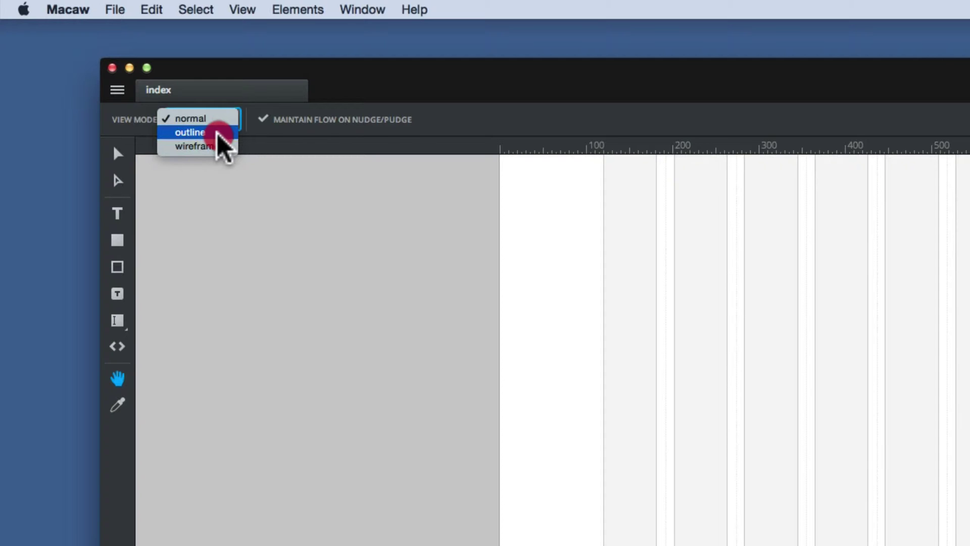
left_click_drag(217, 133, 217, 133)
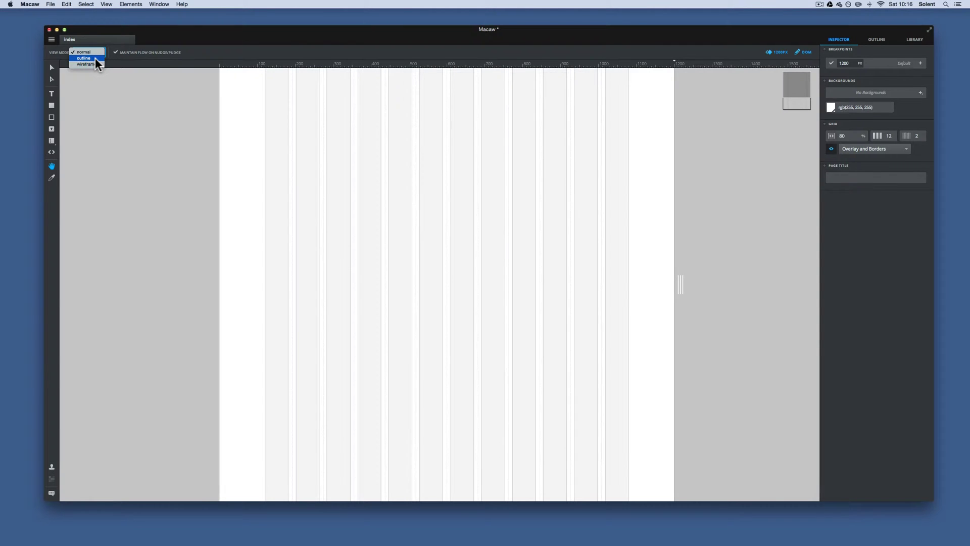
left_click(143, 35)
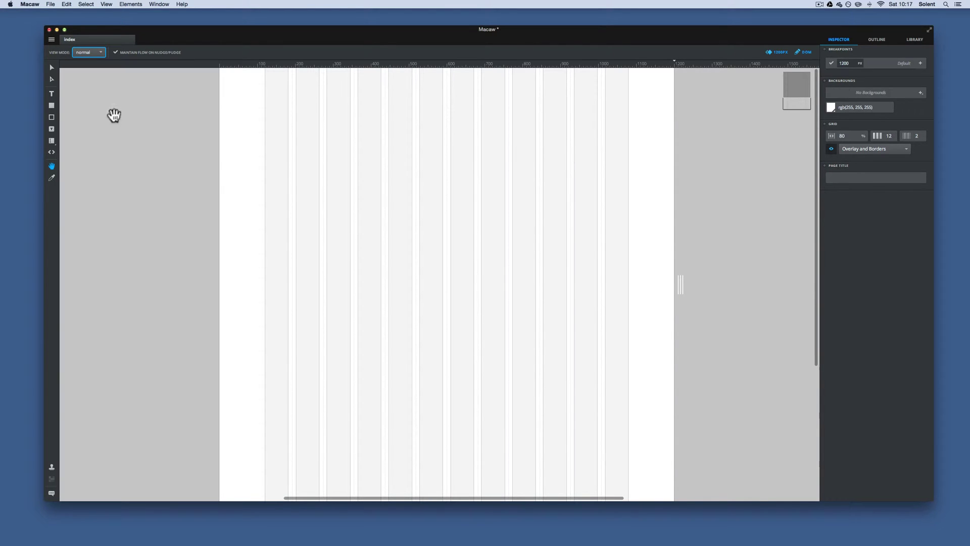
left_click(51, 105)
left_click_drag(505, 116, 647, 198)
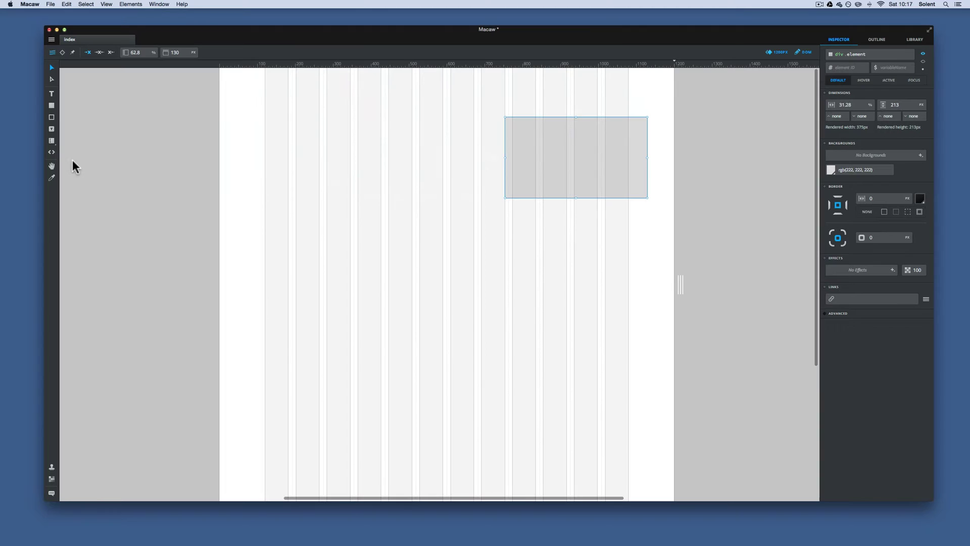
left_click(51, 94)
left_click_drag(503, 214, 613, 278)
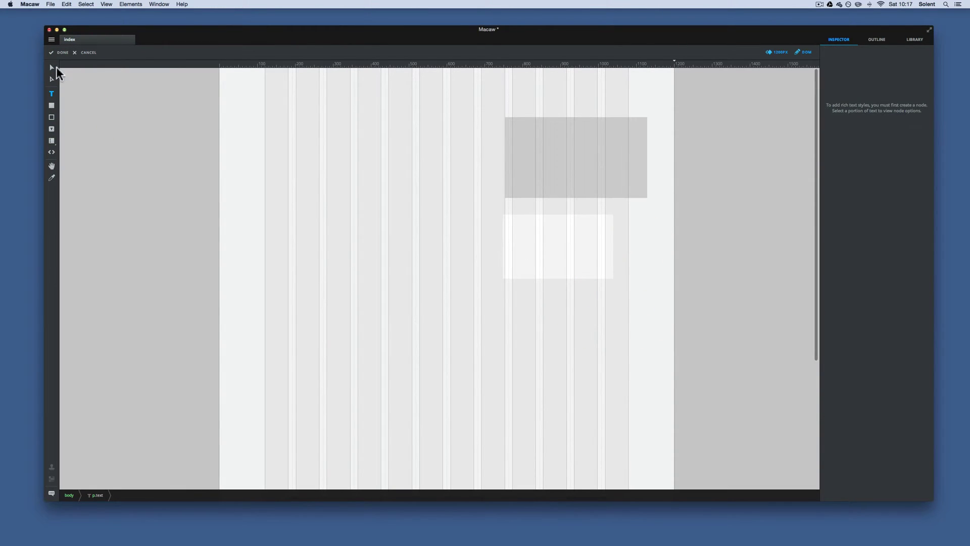
left_click(58, 53)
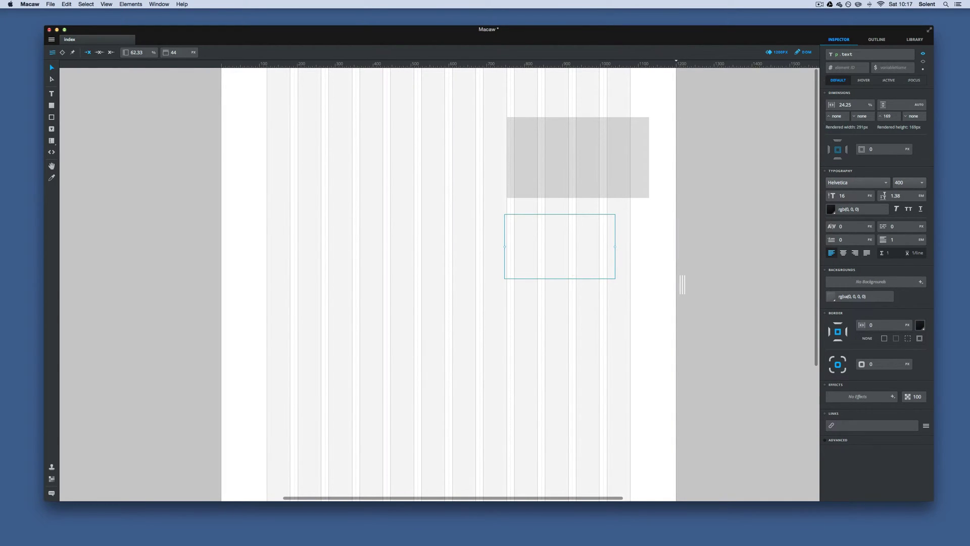
key("Delete")
left_click(541, 194)
key("Delete")
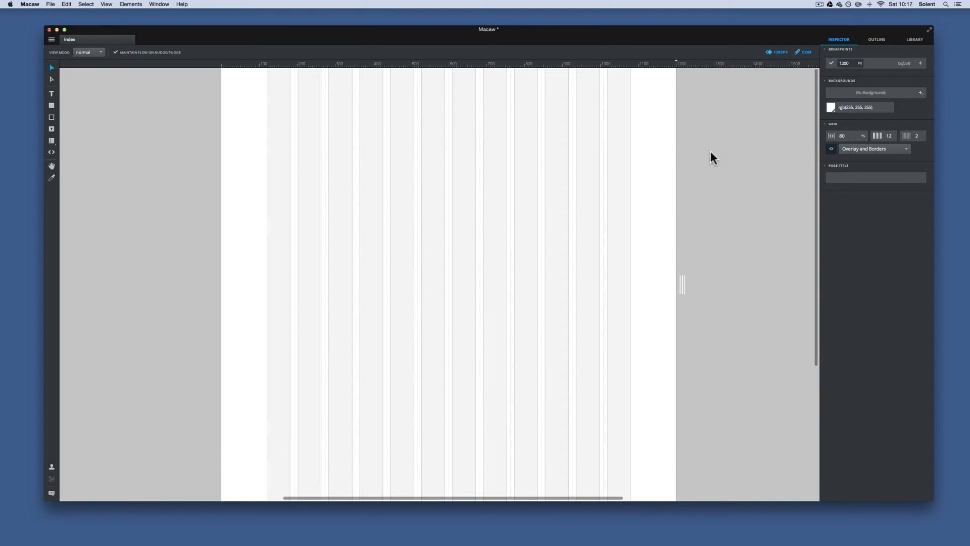
- Return the grid width to 80% after scrubbing it to about 84%
left_click_drag(831, 136, 836, 136)
left_click(851, 136)
key("BackSpace")
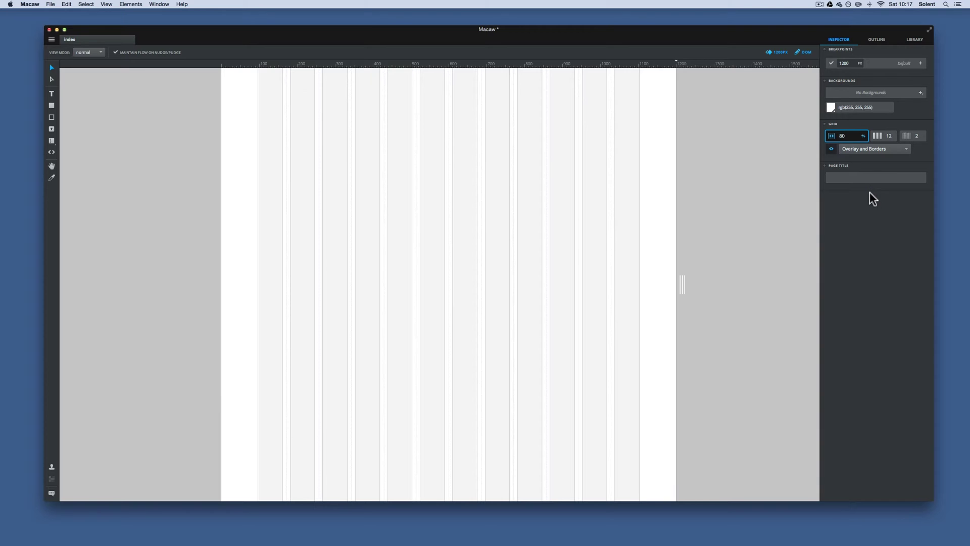
key("Return")
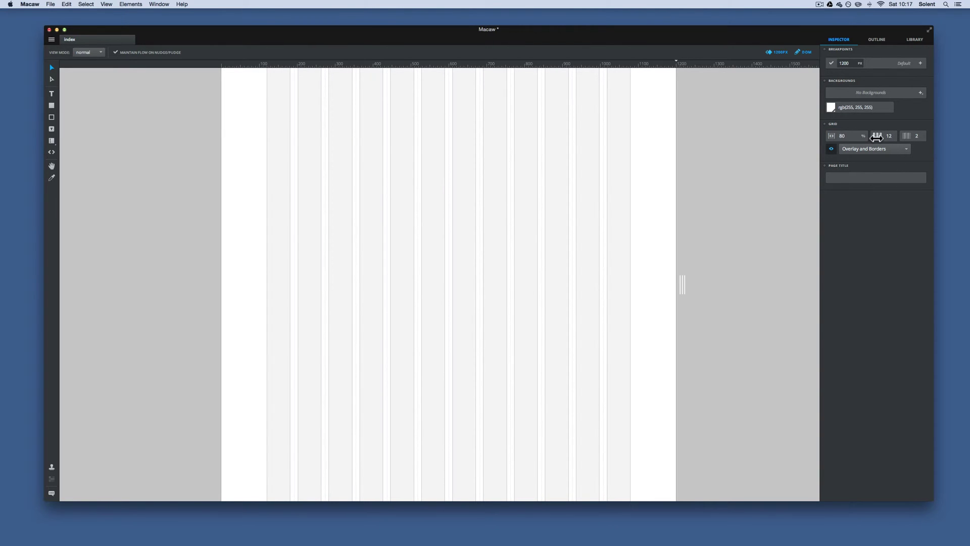
- Toggle the grid column overlay several times, leaving it hidden
left_click(832, 150)
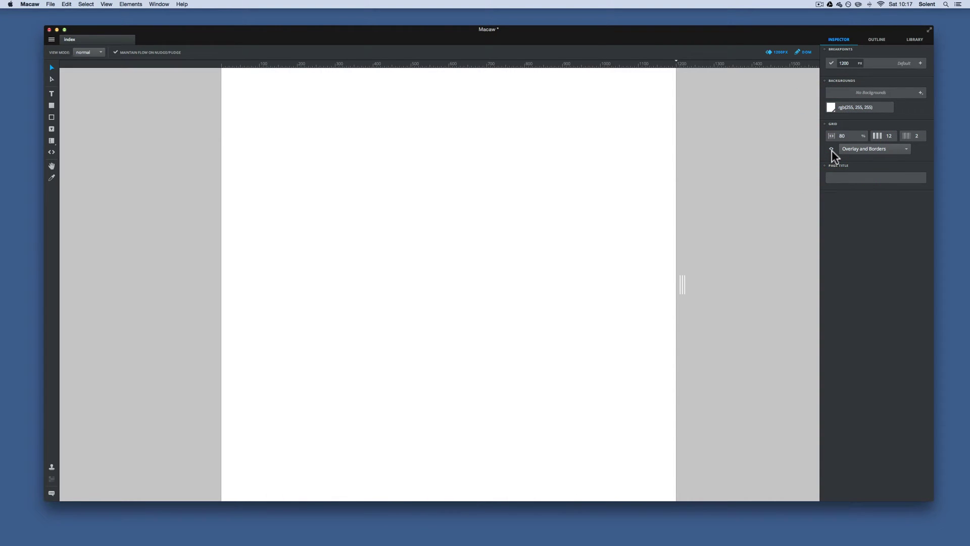
left_click(831, 150)
left_click(832, 150)
left_click(831, 150)
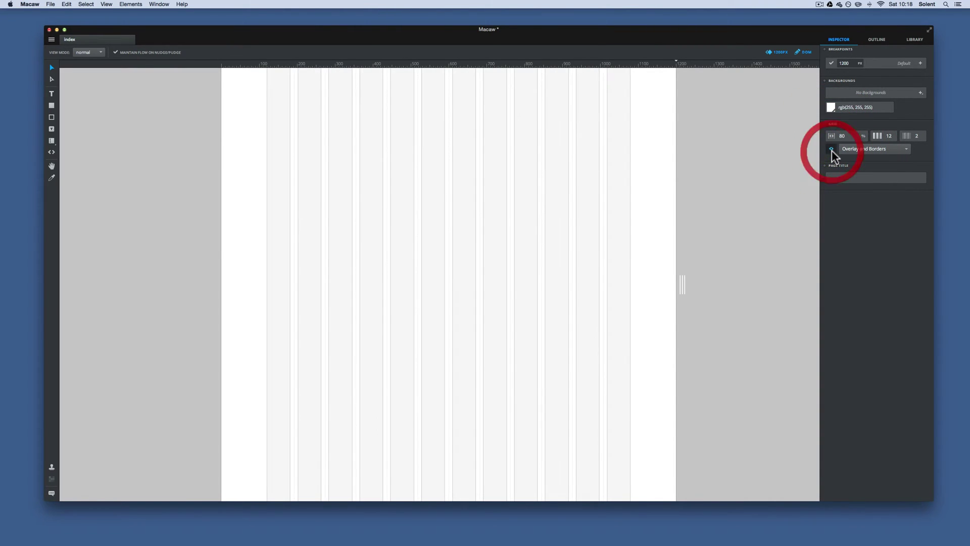
left_click(831, 151)
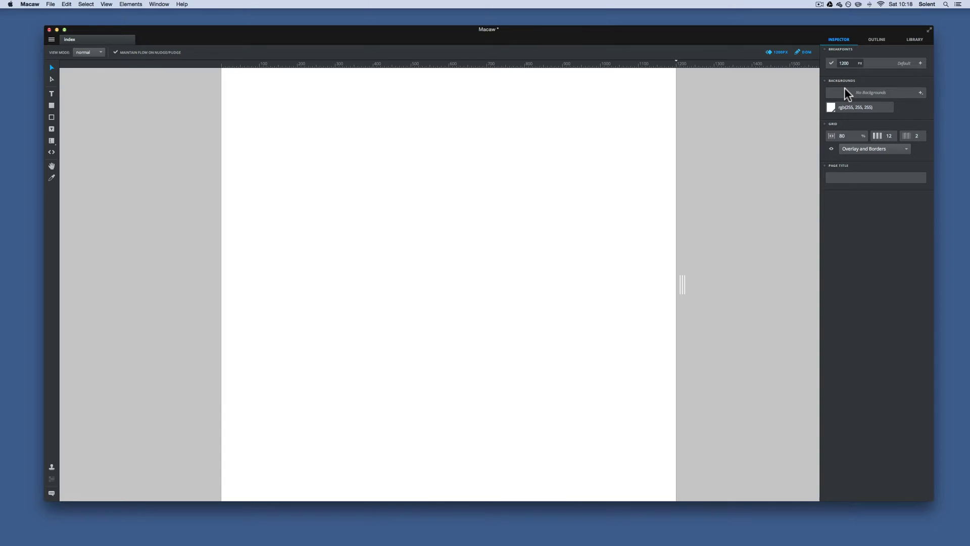
left_click(831, 107)
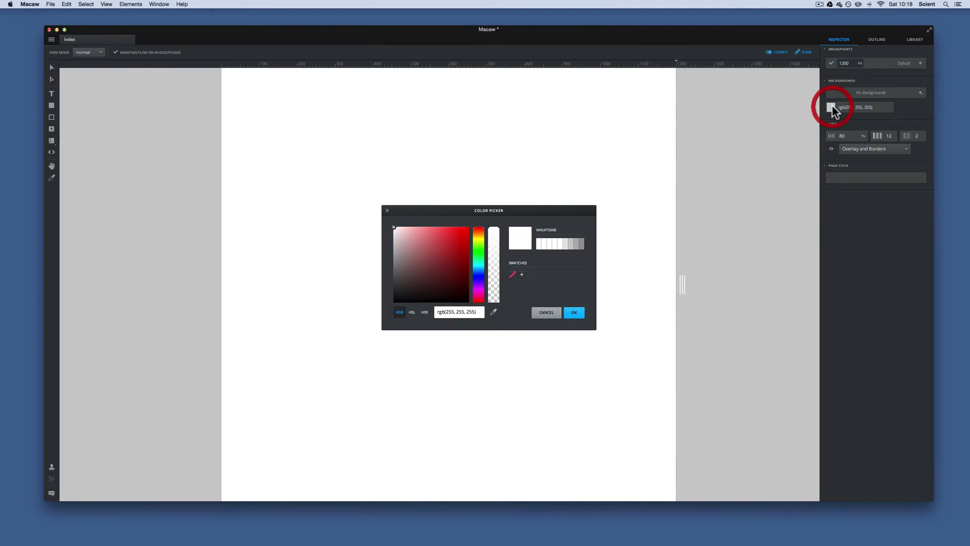
left_click(565, 242)
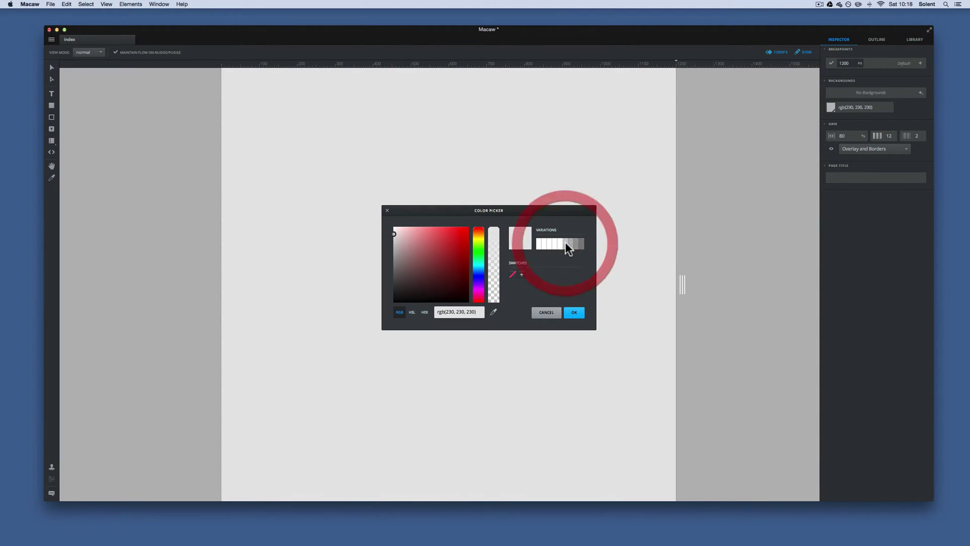
left_click(572, 242)
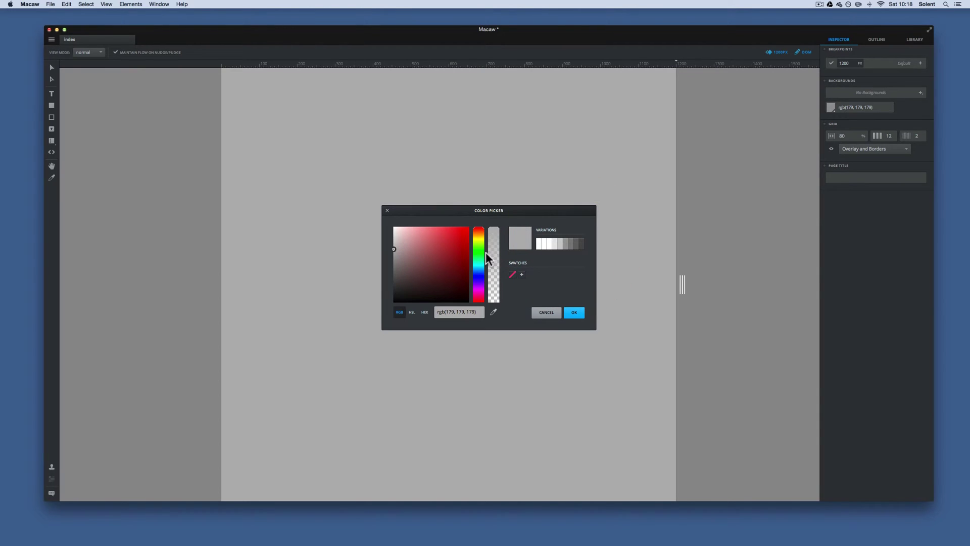
left_click(462, 239)
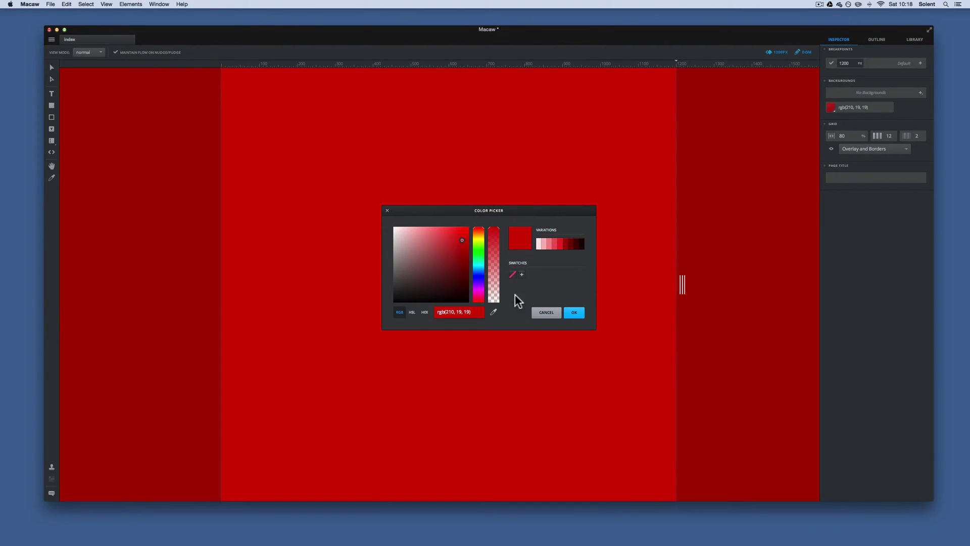
left_click(537, 313)
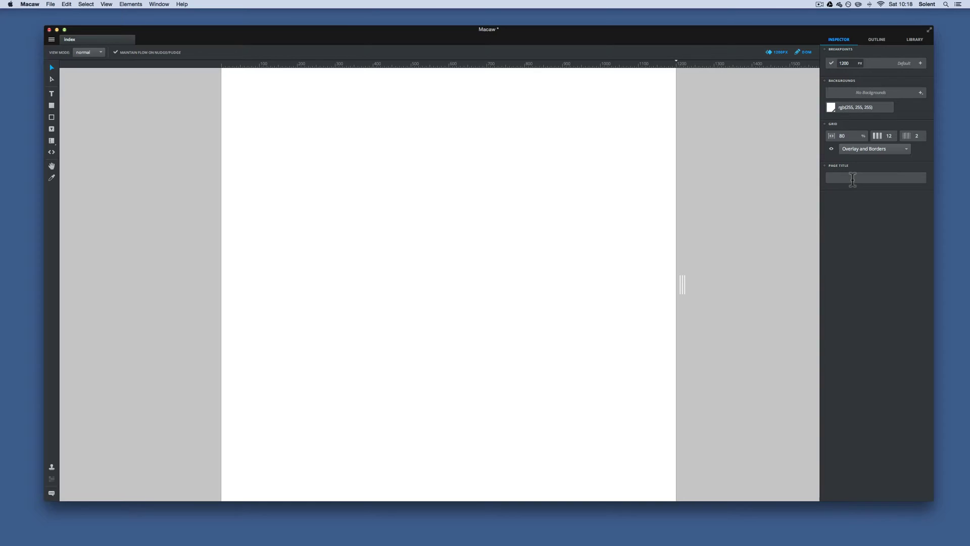
- With the Outline panel showing, draw grey boxes and outlined container boxes on the page
left_click(880, 39)
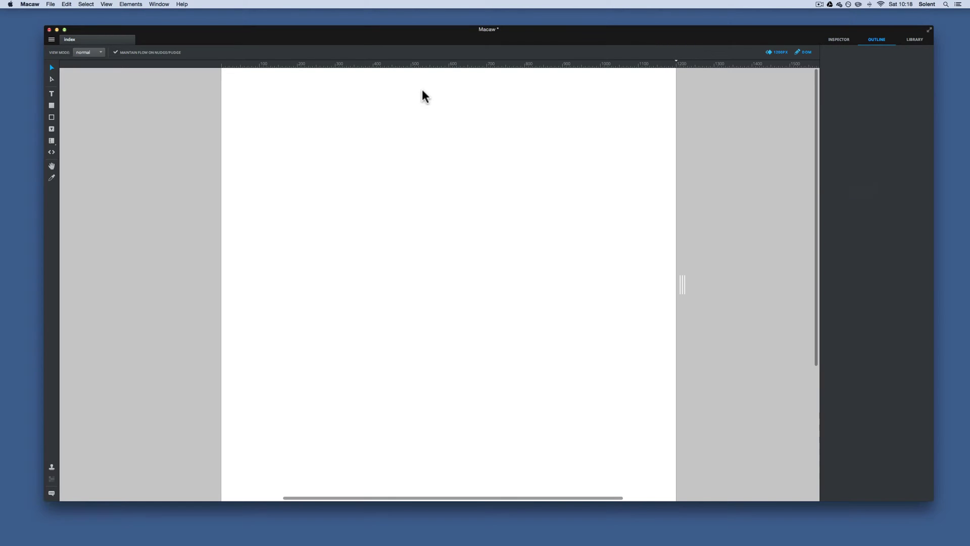
left_click(51, 105)
left_click_drag(366, 109, 491, 170)
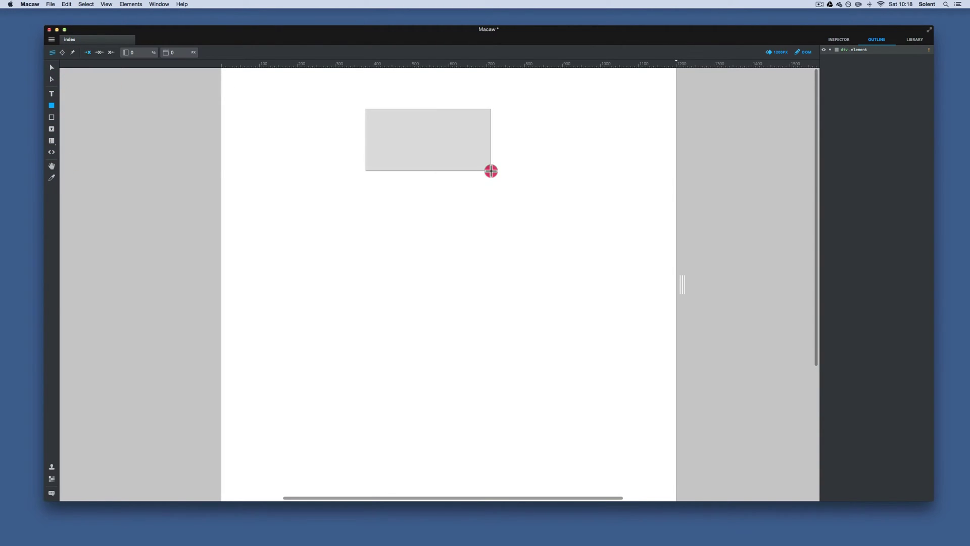
left_click(51, 117)
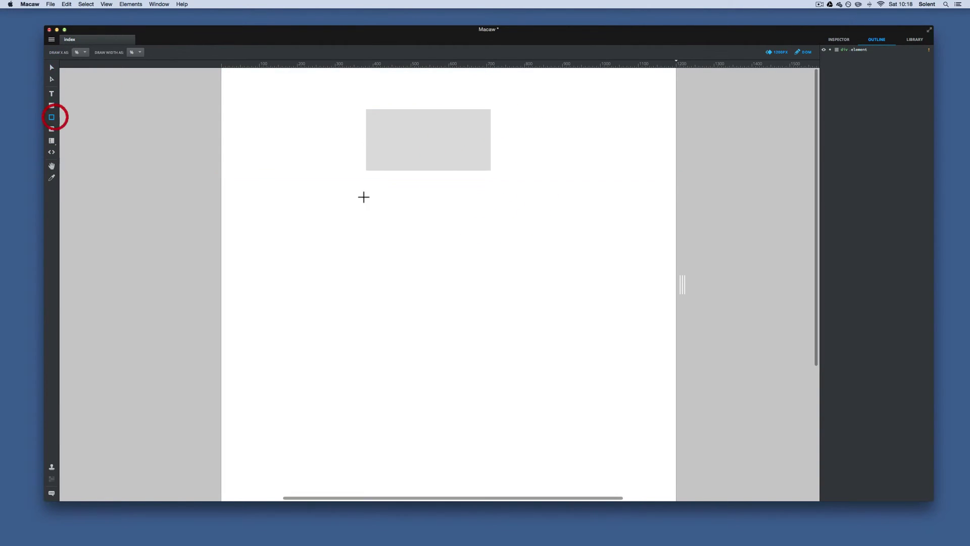
left_click_drag(389, 197, 546, 242)
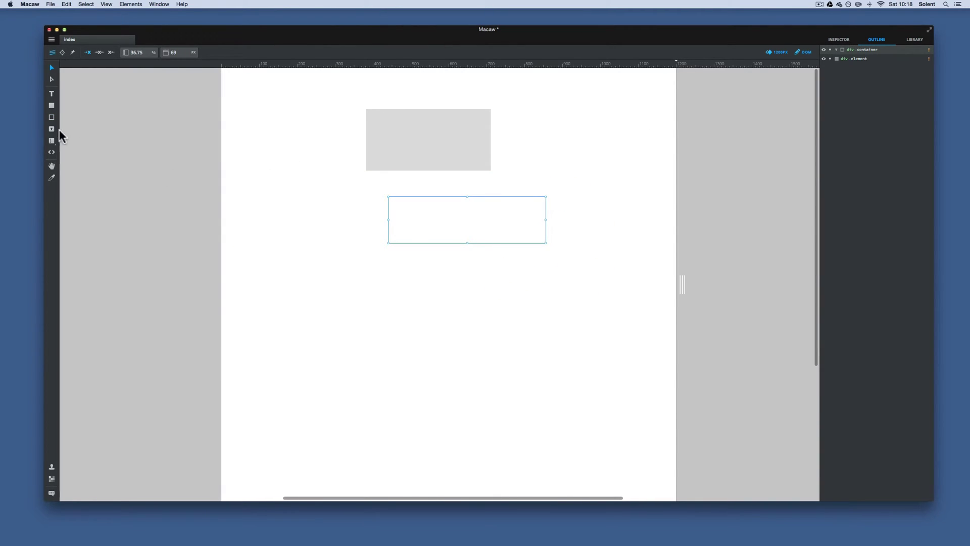
left_click(51, 117)
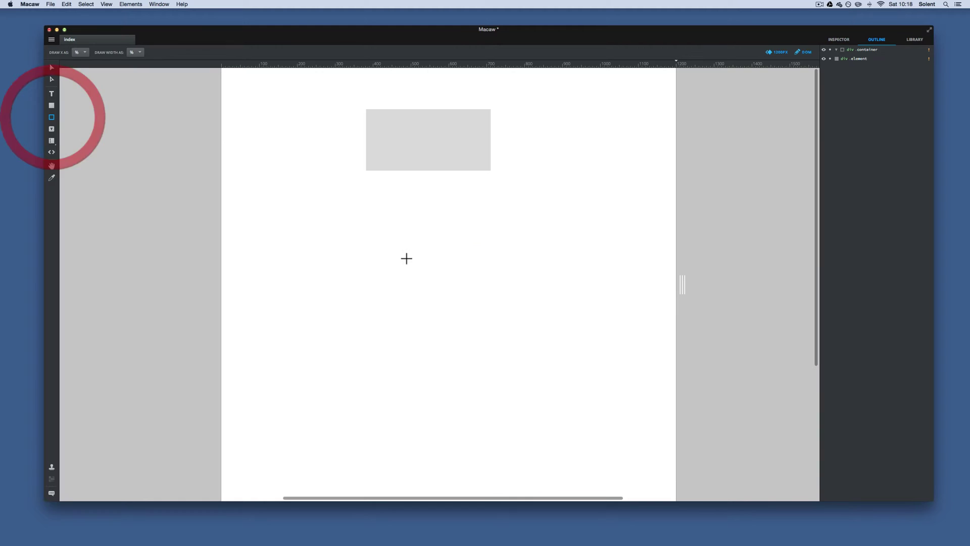
left_click_drag(409, 252, 535, 312)
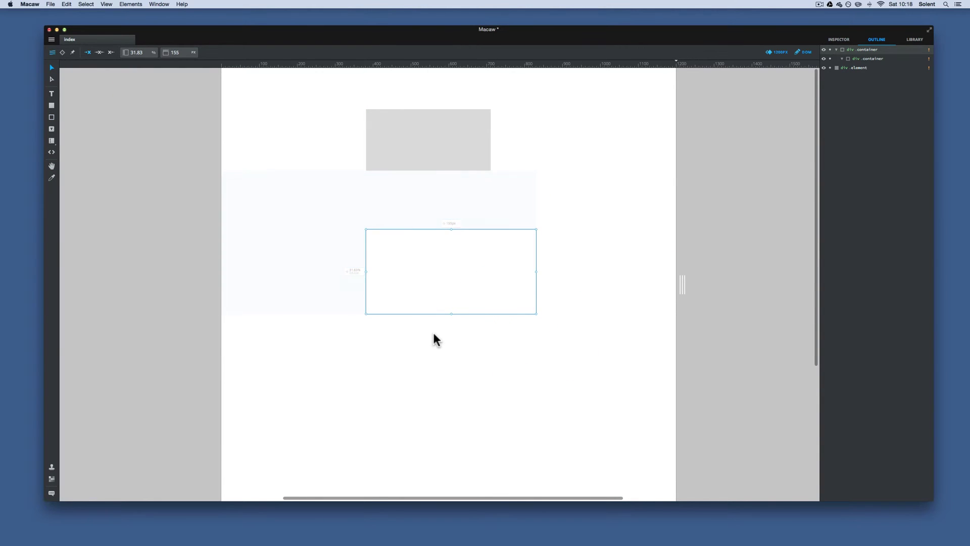
left_click(51, 105)
left_click_drag(436, 266, 606, 363)
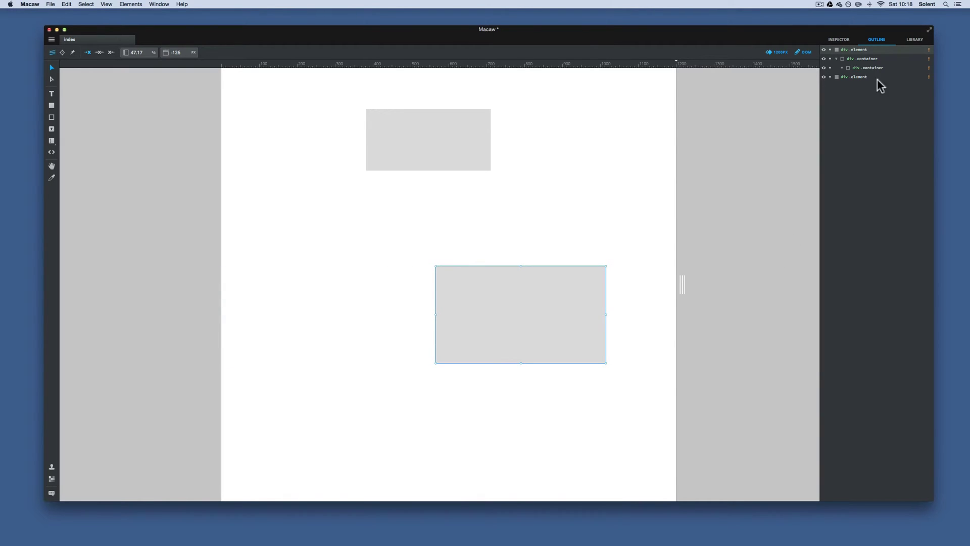
- Select boxes in the Outline panel and drag the upper grey box down to 47.17%
left_click(864, 77)
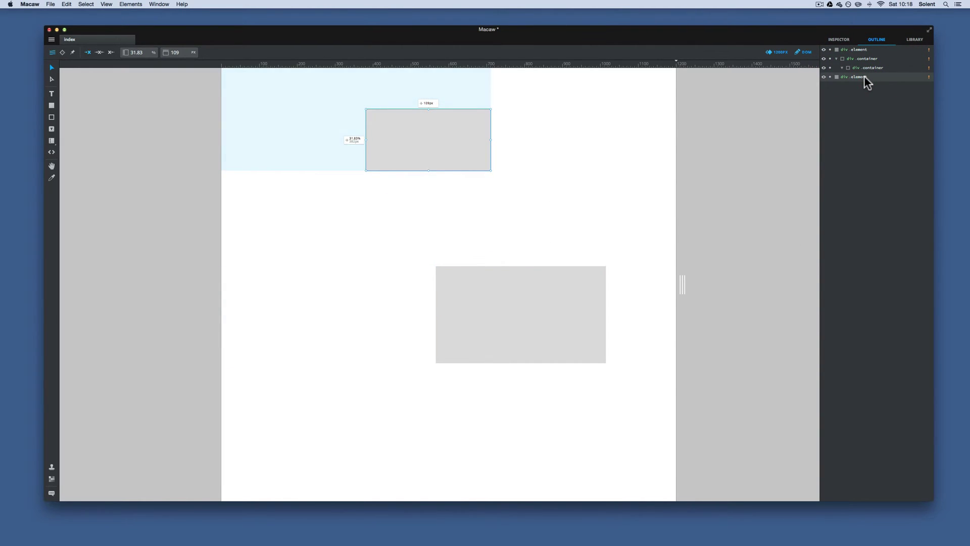
left_click(851, 49)
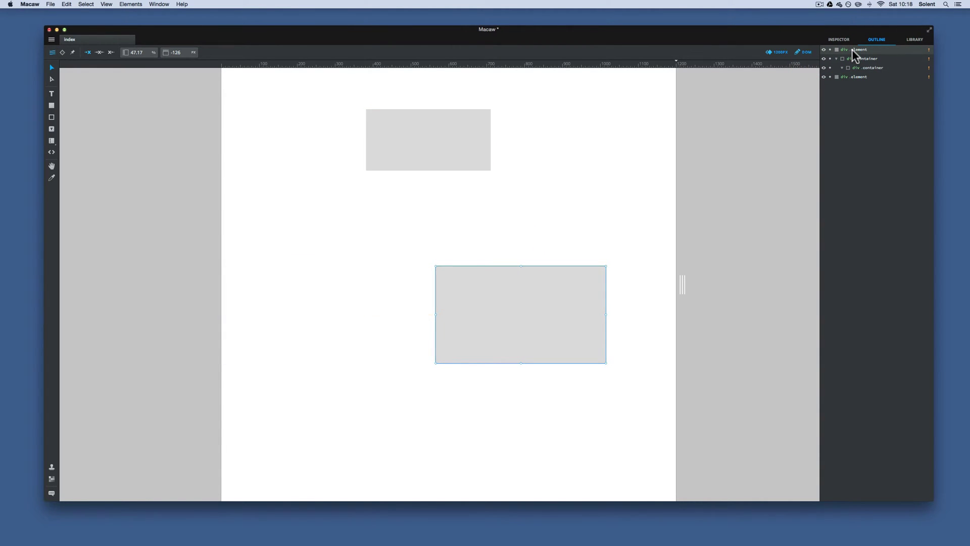
left_click(836, 58)
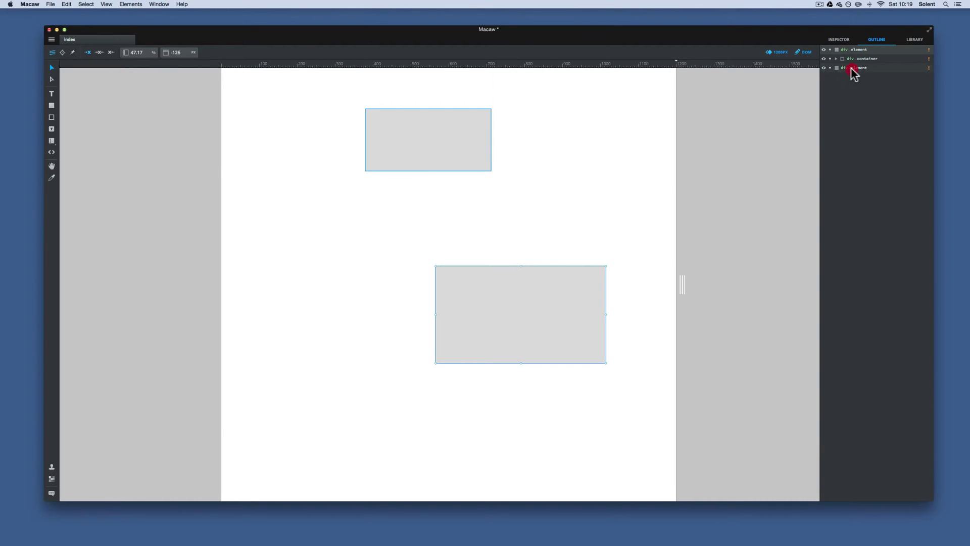
left_click(851, 68)
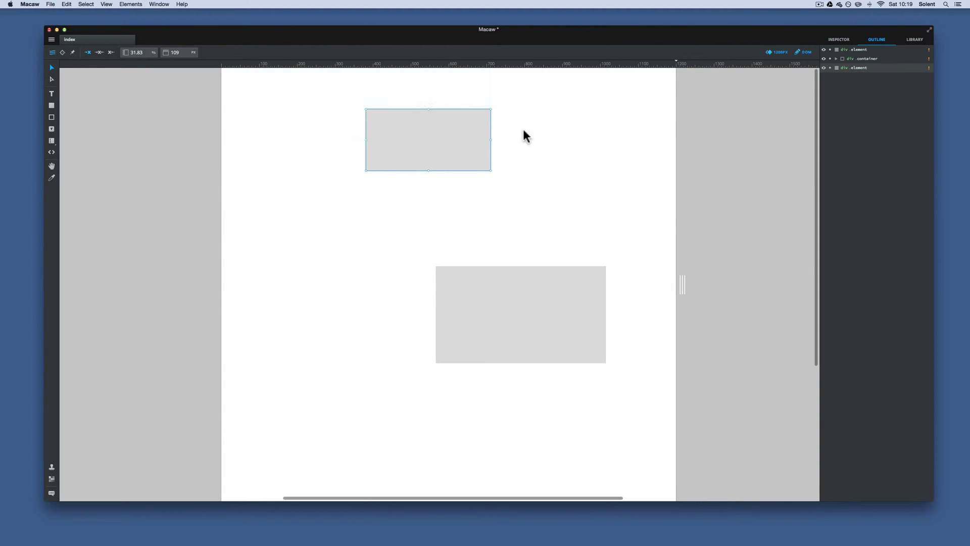
left_click(423, 137)
left_click_drag(424, 138, 493, 217)
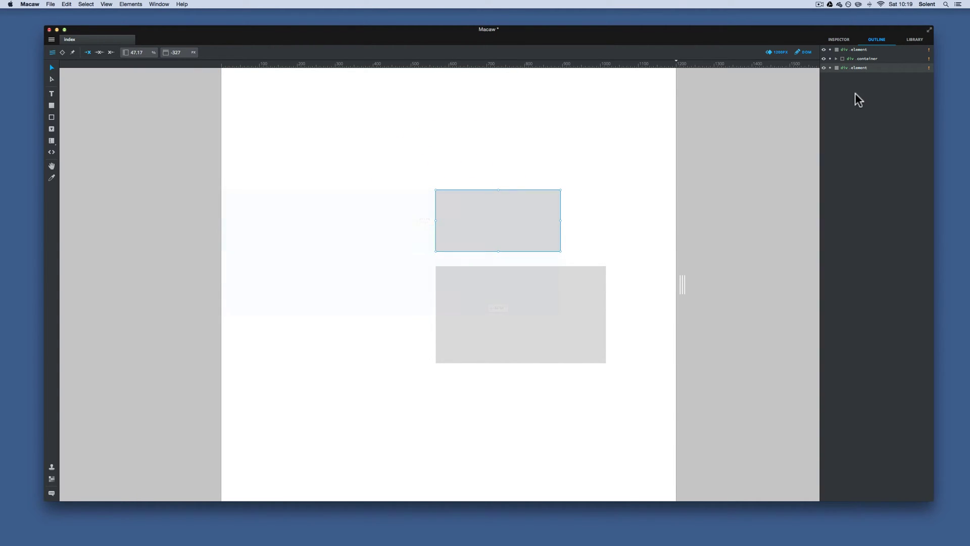
- Move the div.element row in the Outline hierarchy, then show the asset Library
left_click_drag(851, 68, 853, 54)
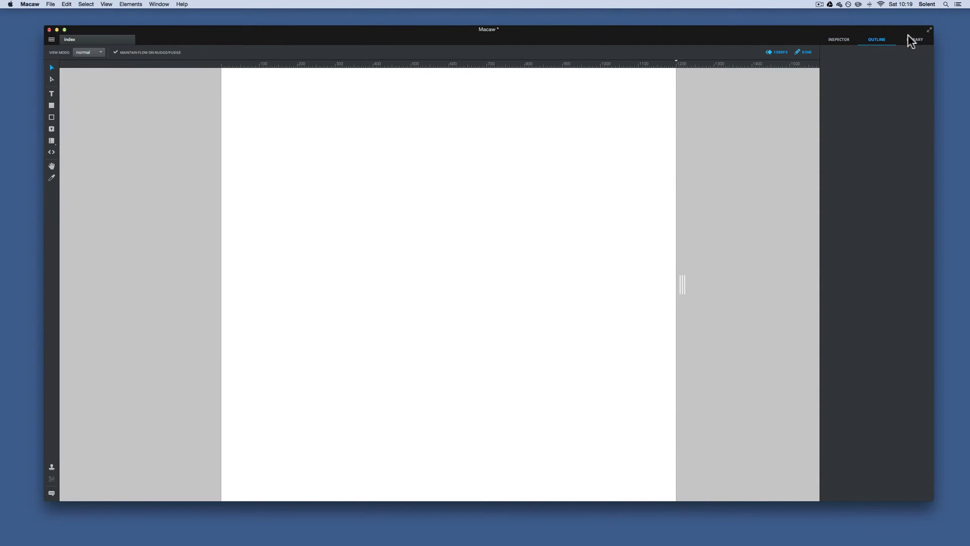
left_click(913, 40)
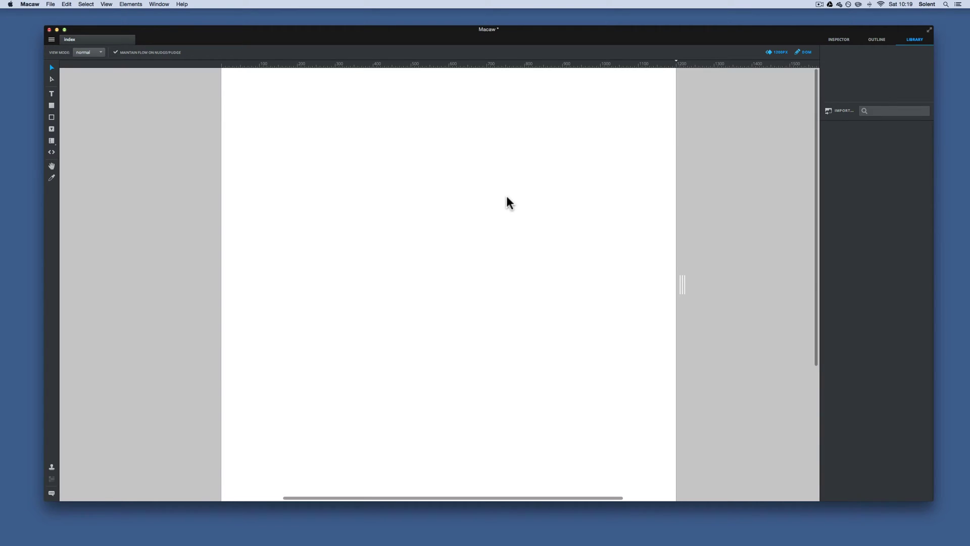
- Browse the File, Edit, Select and View menus, ending on the View options
left_click(53, 5)
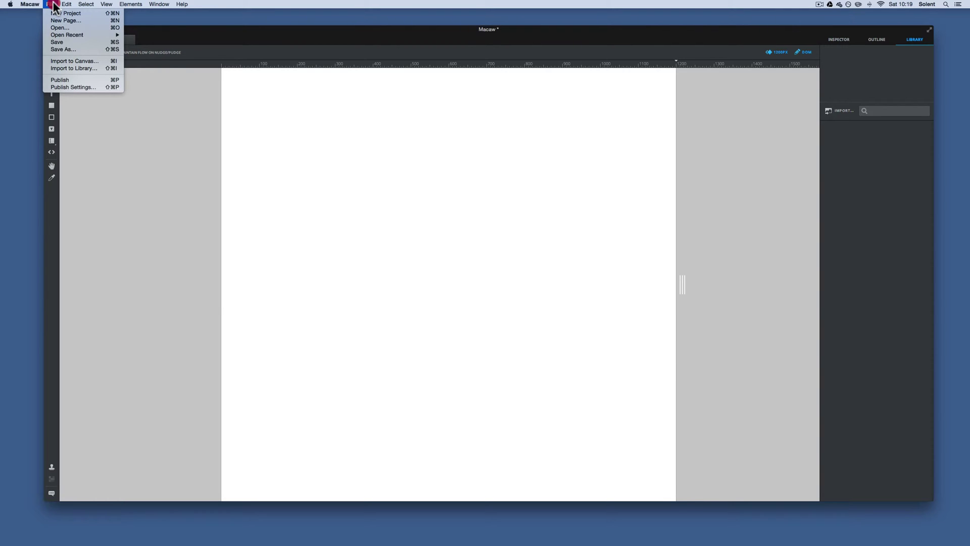
left_click(73, 65)
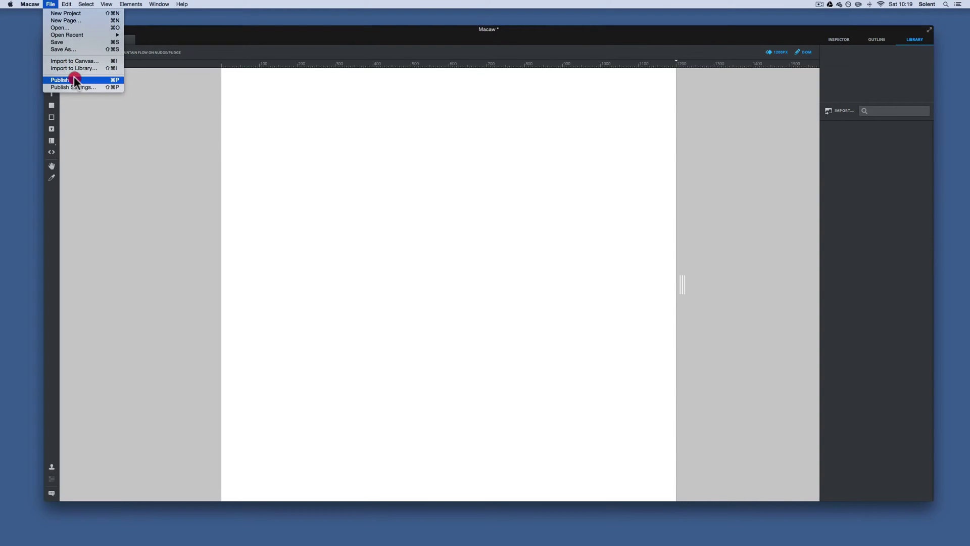
left_click(67, 5)
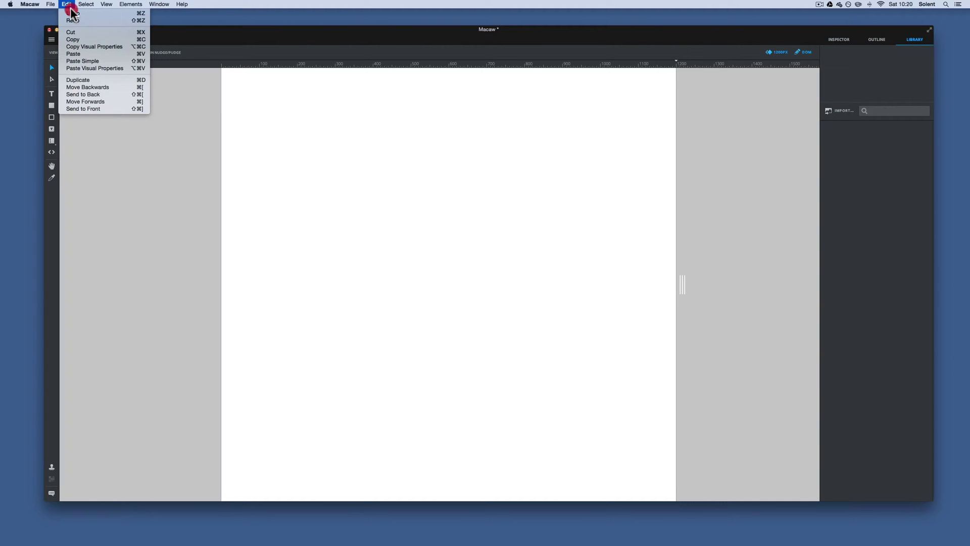
left_click(86, 5)
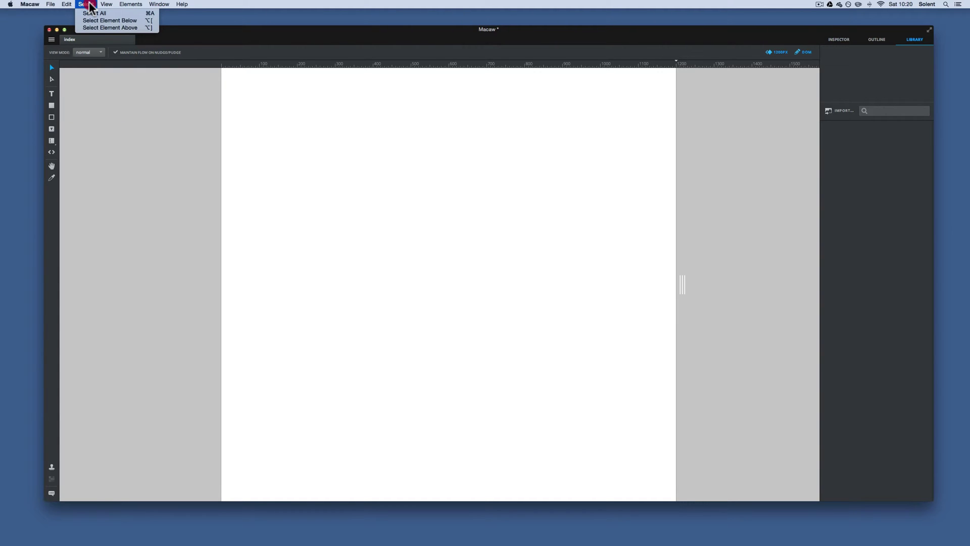
left_click(106, 5)
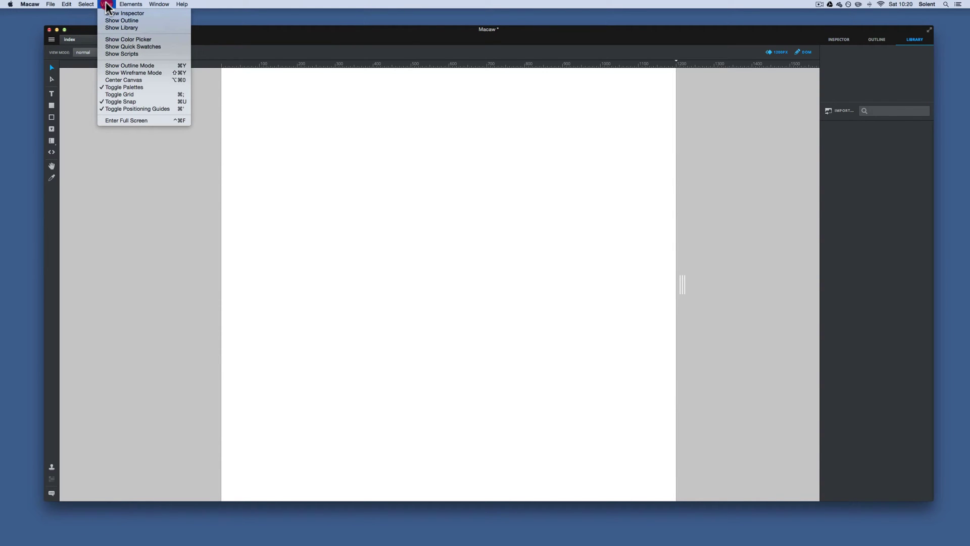
left_click_drag(106, 6, 121, 44)
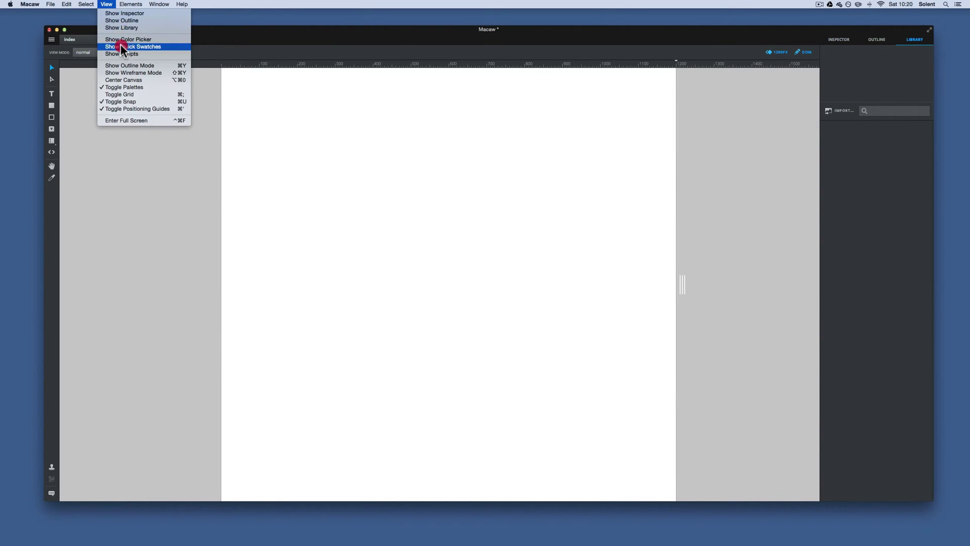
- Open and close the Scripts editor, then centre the canvas in the workspace
left_click(149, 51)
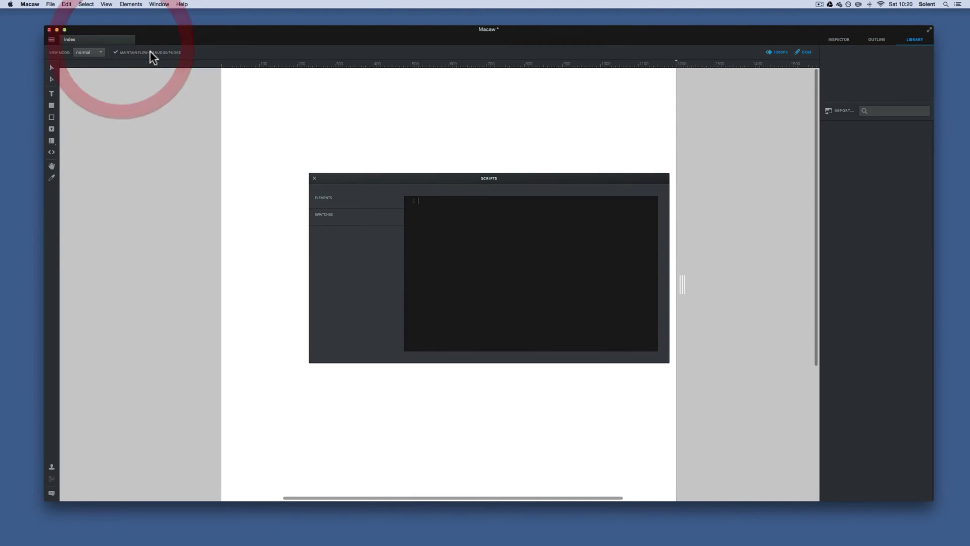
left_click(314, 178)
left_click(127, 4)
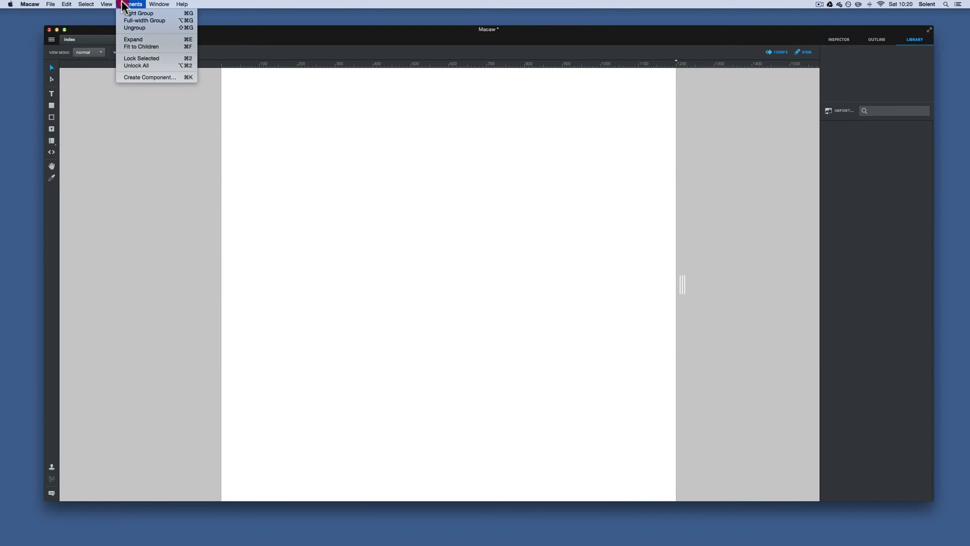
left_click_drag(125, 5, 161, 82)
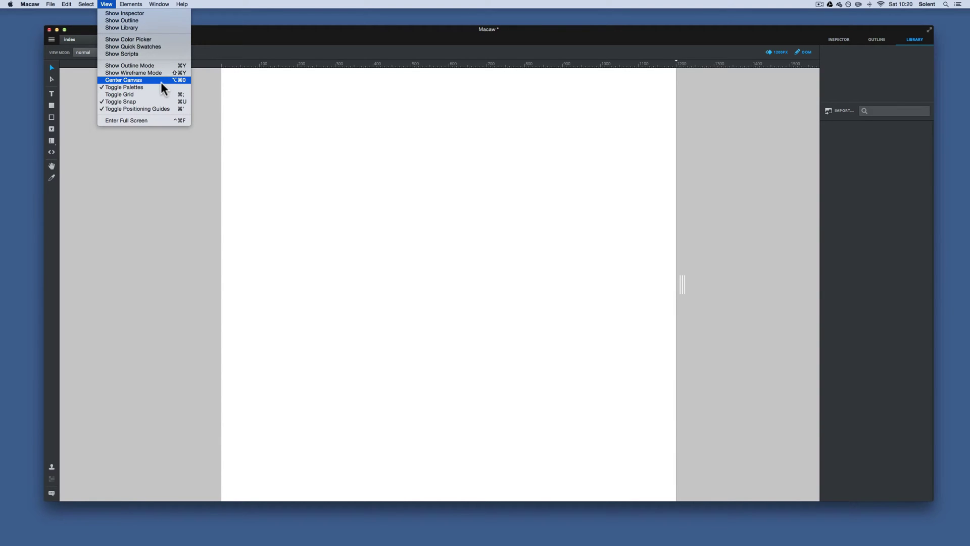
left_click(160, 81)
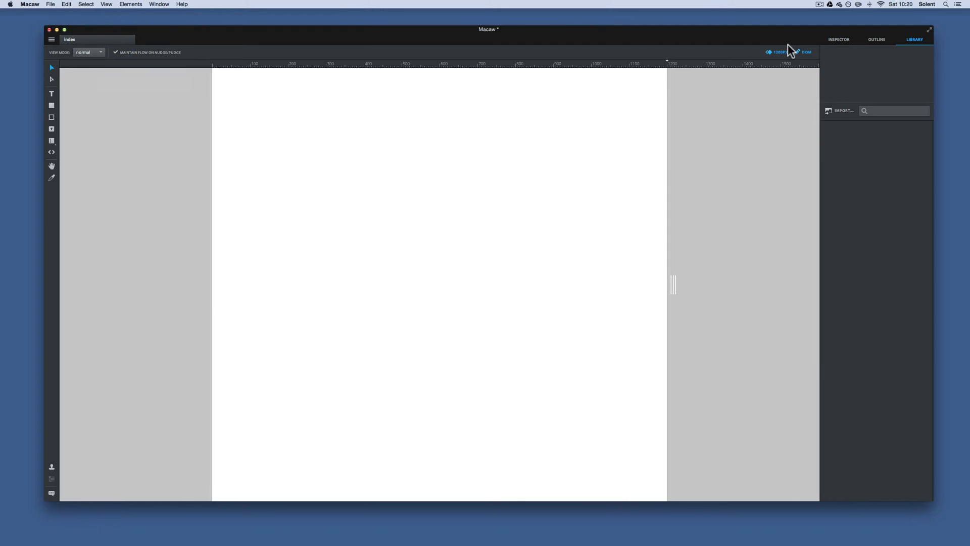
- Show the page settings in the Inspector and turn on the 12-column grid overlay
left_click(634, 217)
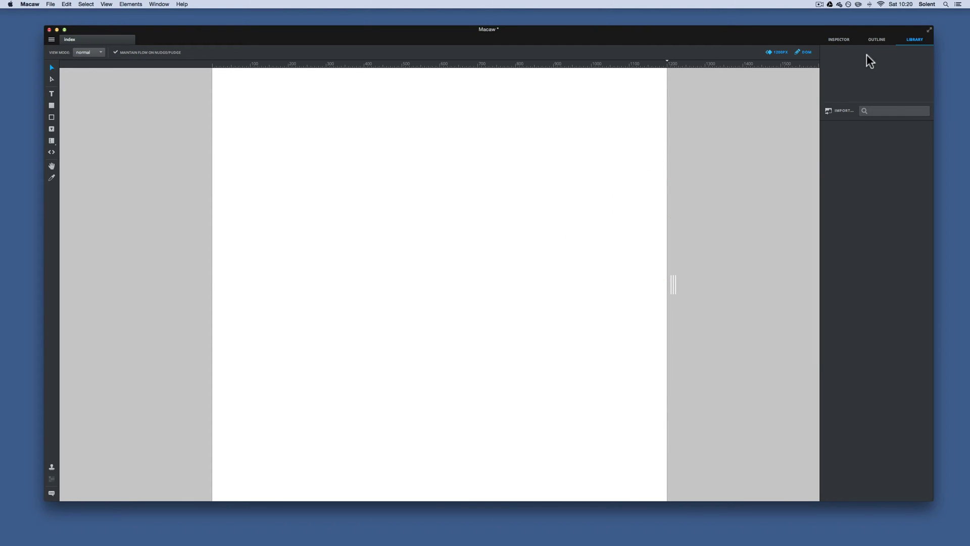
left_click(840, 39)
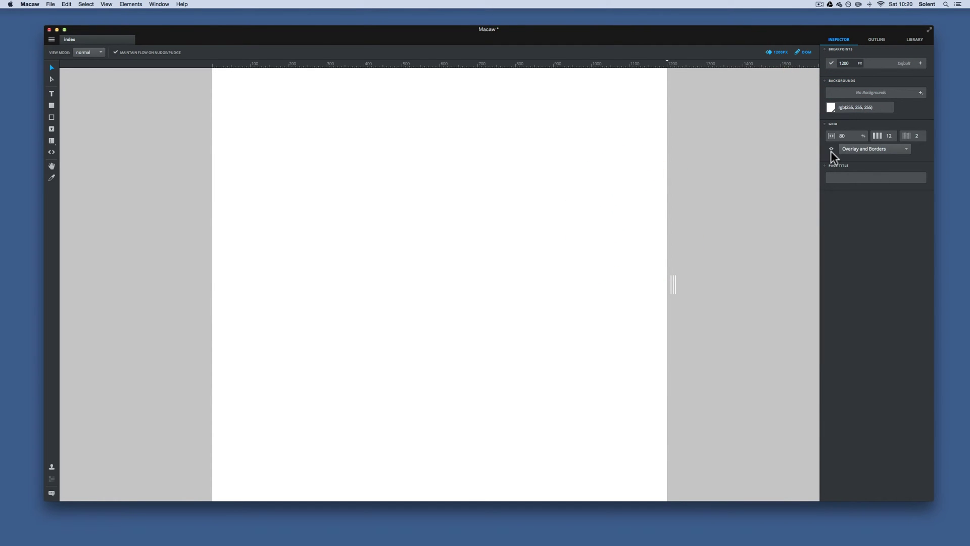
left_click(831, 149)
left_click(140, 4)
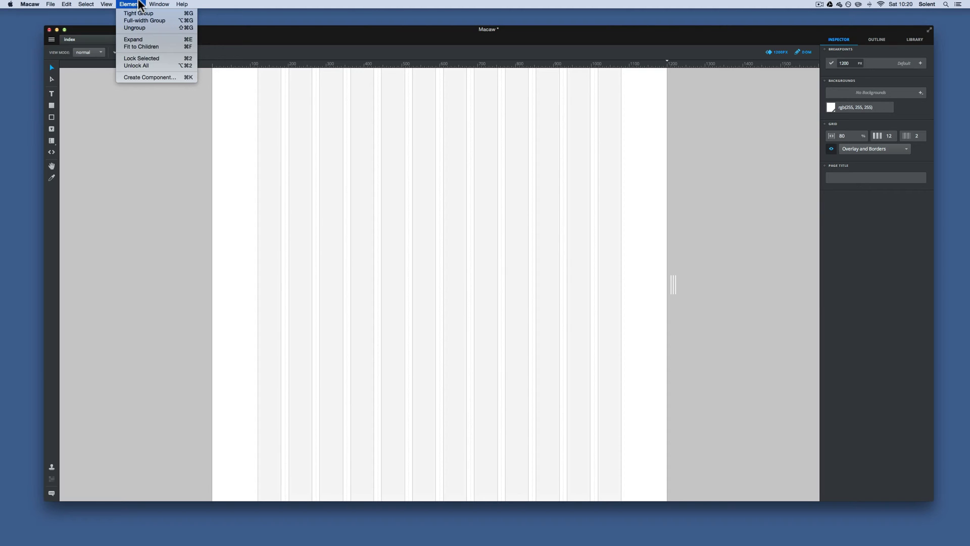
left_click(141, 4)
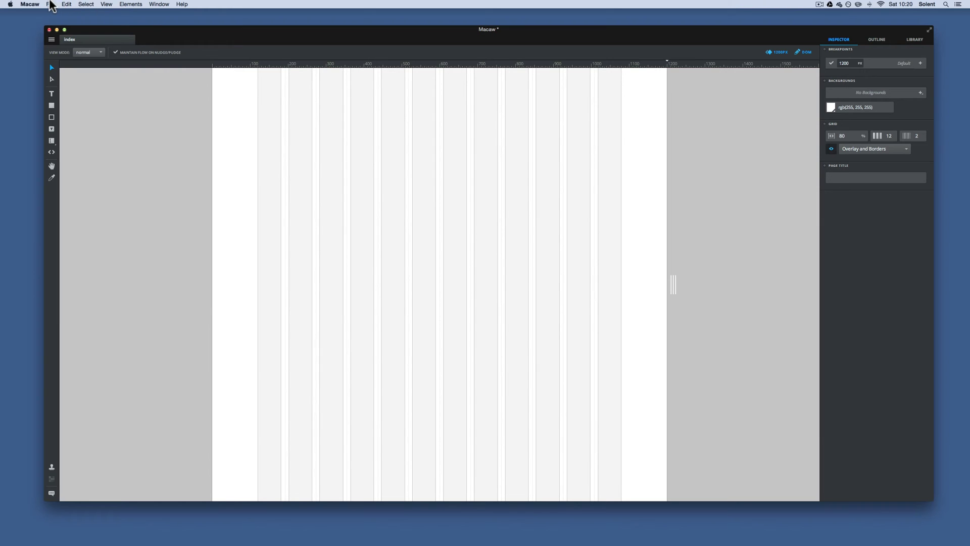
- In Publish Settings, enable Consolidate Page Styles and view the Head & Tail code
left_click(51, 5)
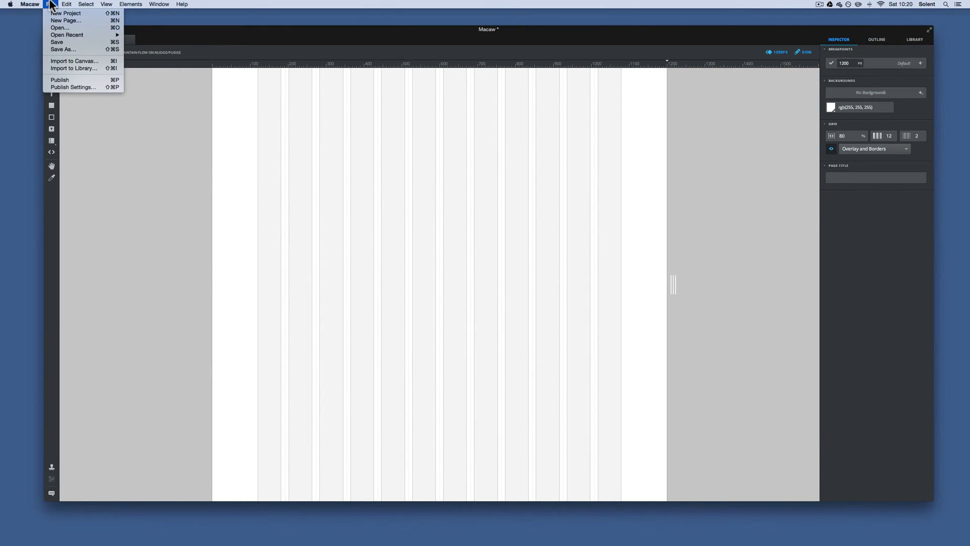
left_click(82, 87)
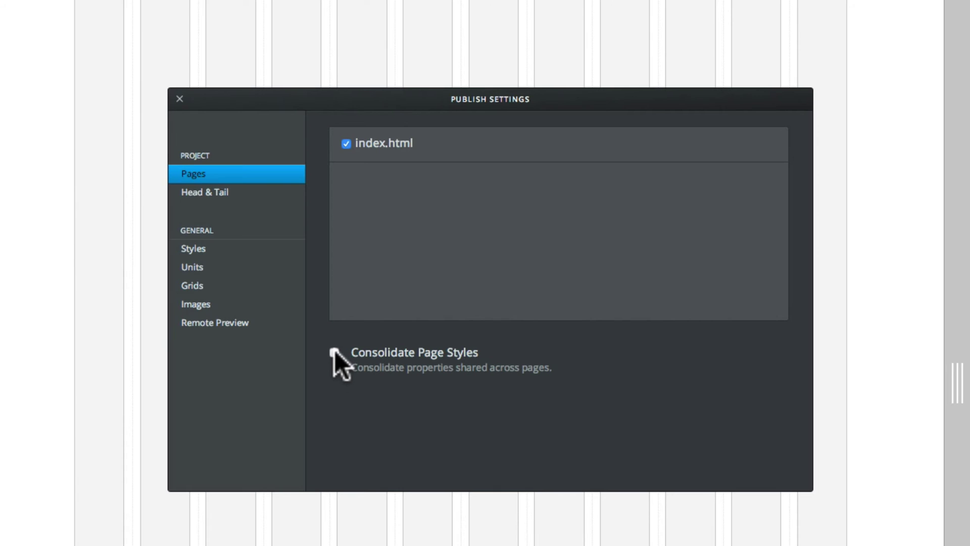
left_click(334, 352)
left_click(334, 352)
left_click(208, 195)
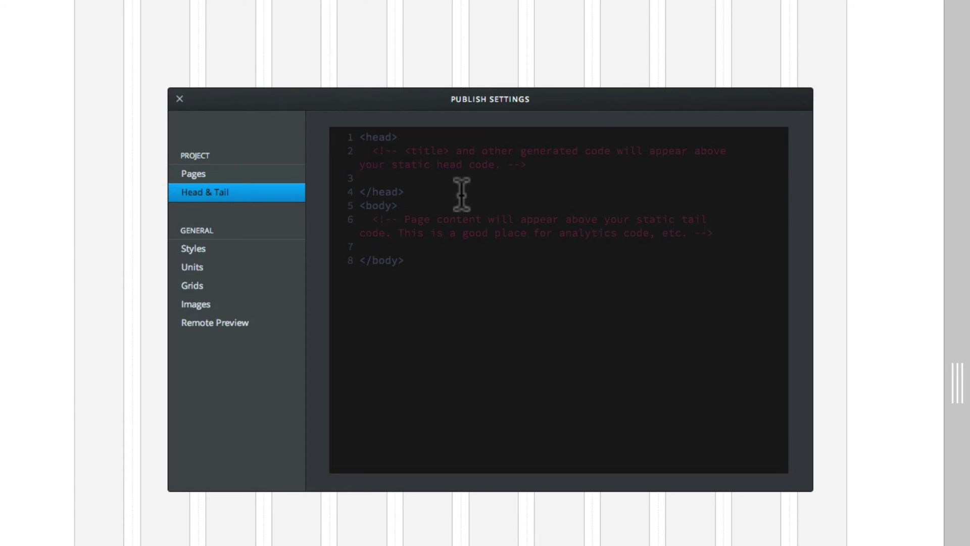
- Show the Styles section with Consolidate Styles, Shorthand Properties and Add Browser Prefixes options
left_click(207, 250)
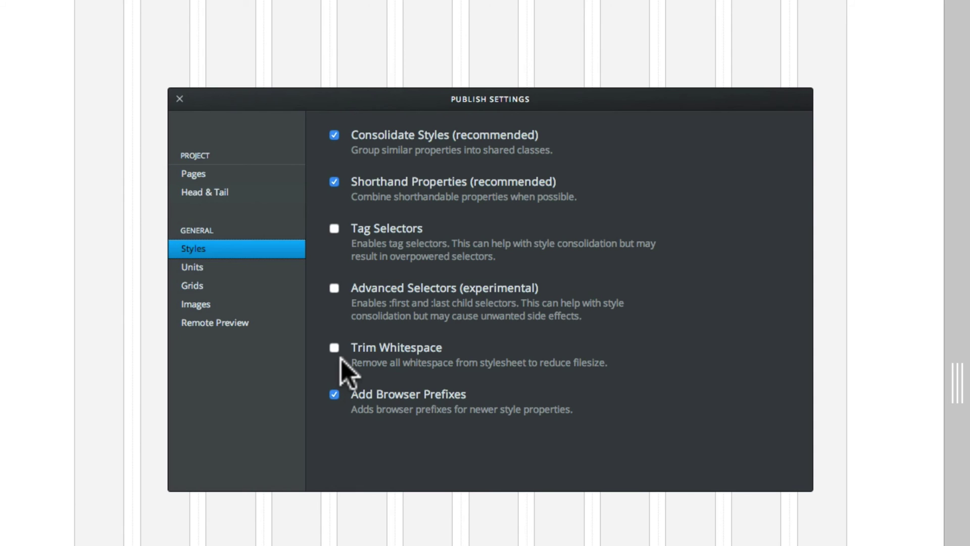
- Keep the Units font size at em, then view the Publish Grids option
left_click(205, 271)
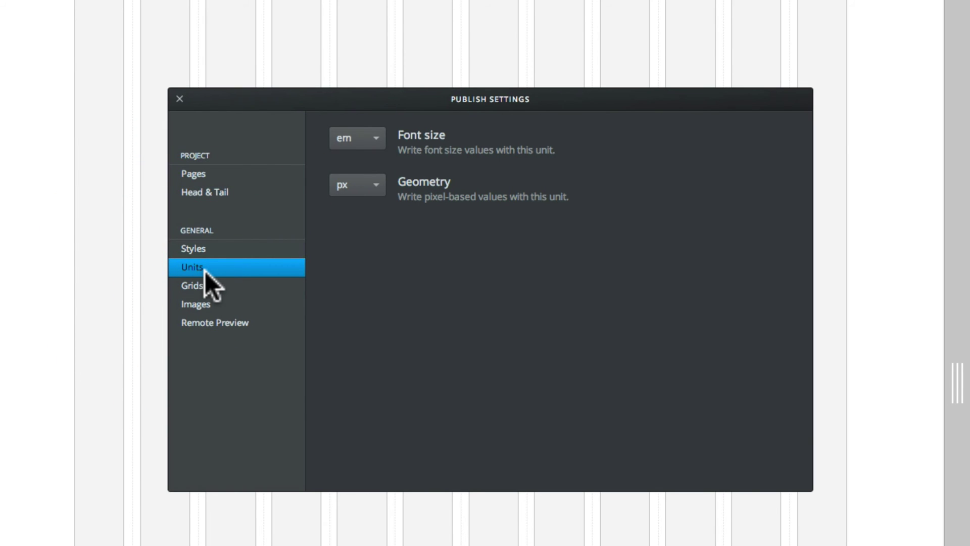
left_click(377, 135)
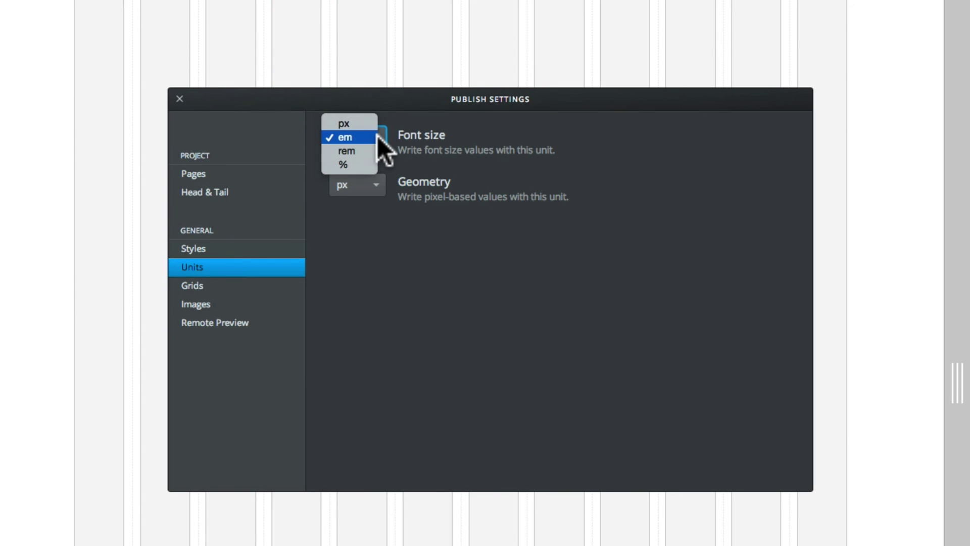
left_click(372, 137)
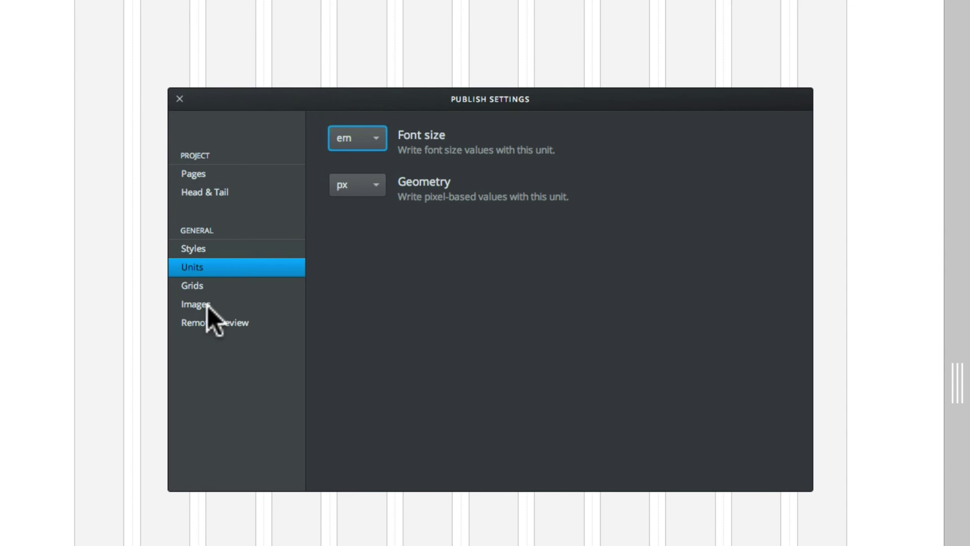
left_click(199, 287)
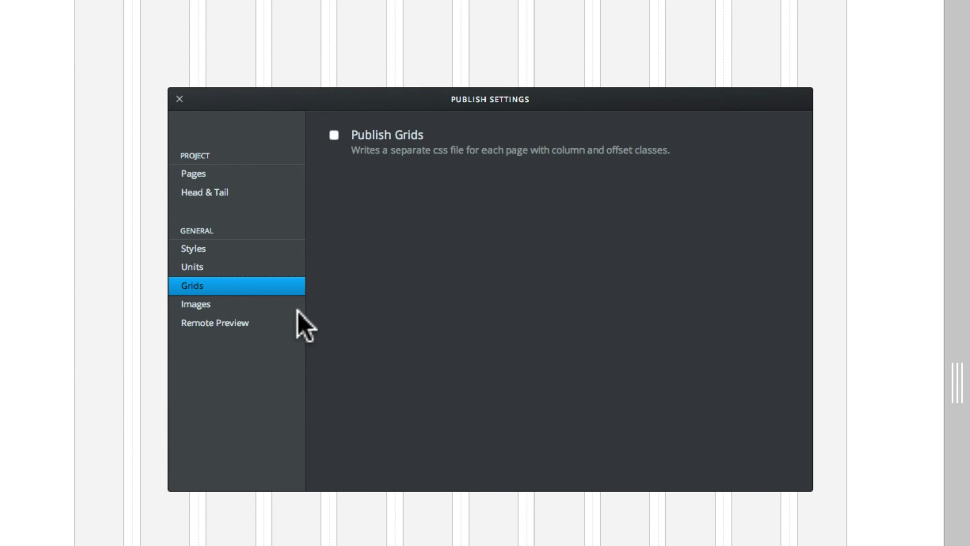
- Show the Images section with Generate Optimized Images left unchecked
left_click(241, 305)
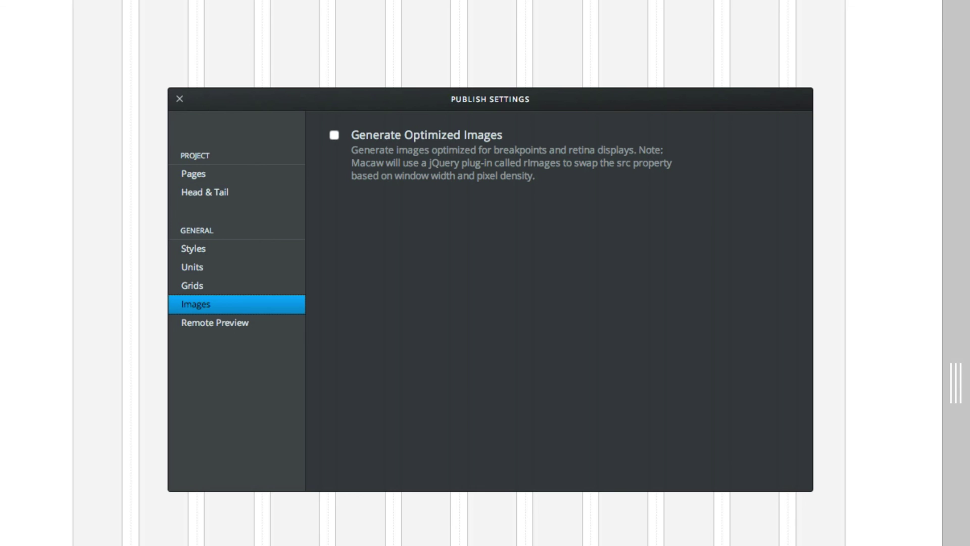
left_click(219, 324)
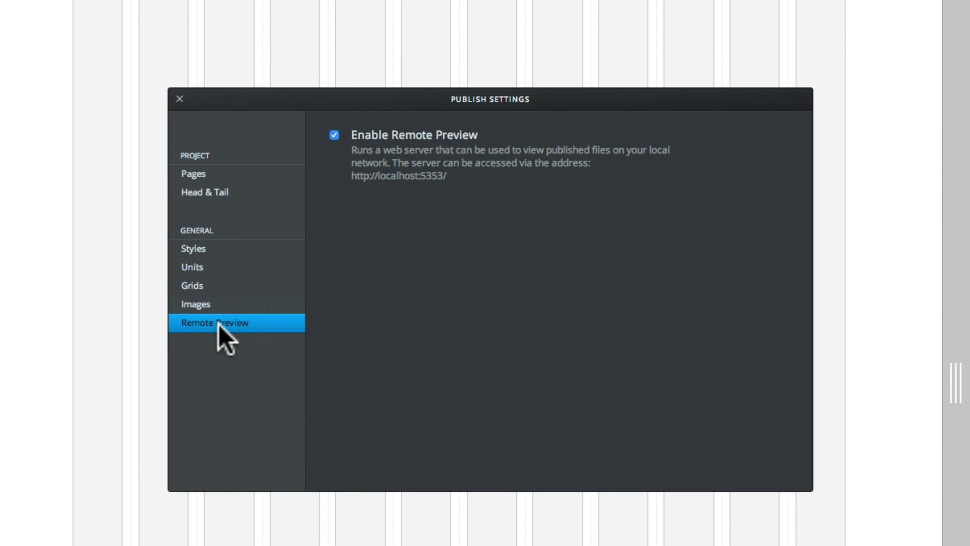